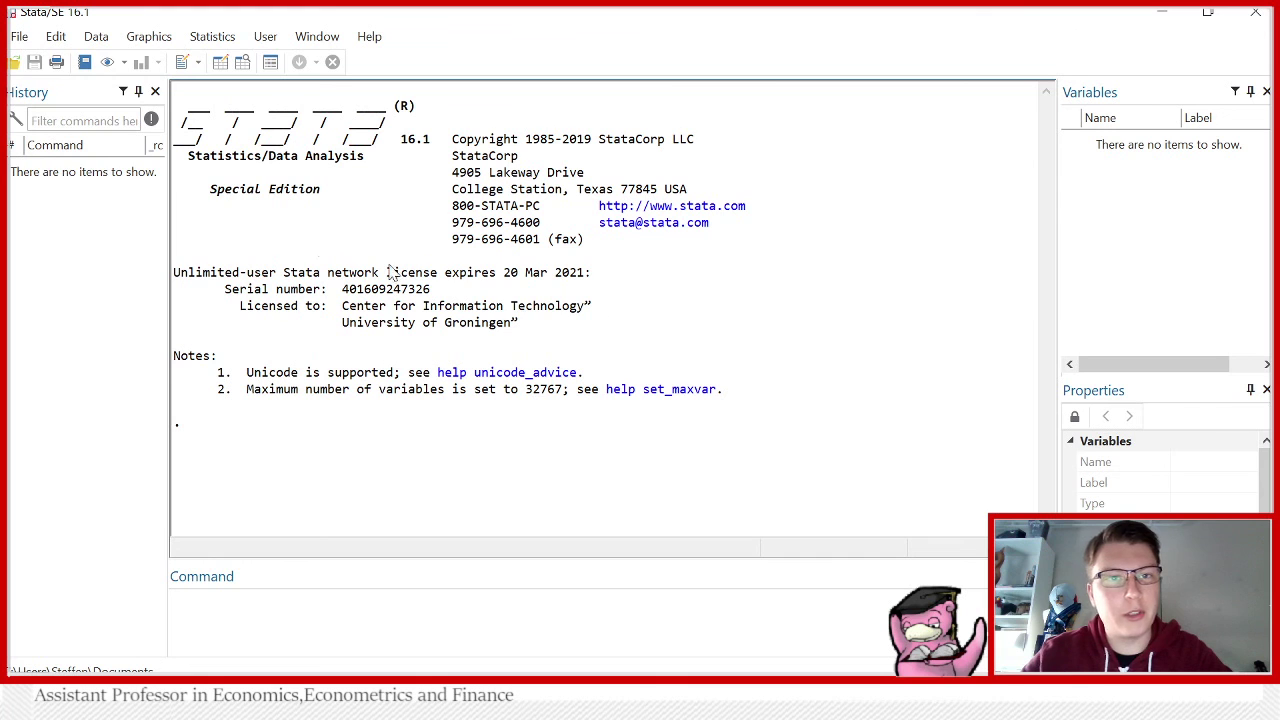
Load the 1978 Automobile Data (auto.dta) from Stata's installed example datasets.
click(19, 36)
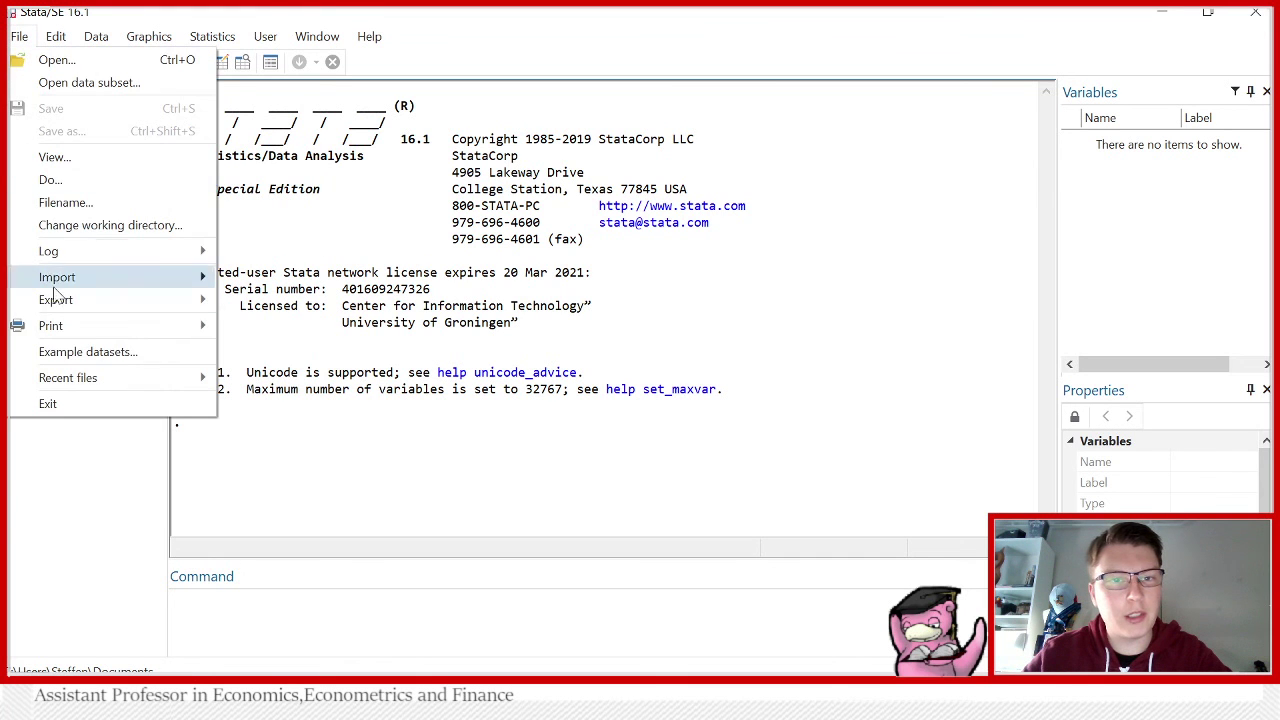
click(74, 352)
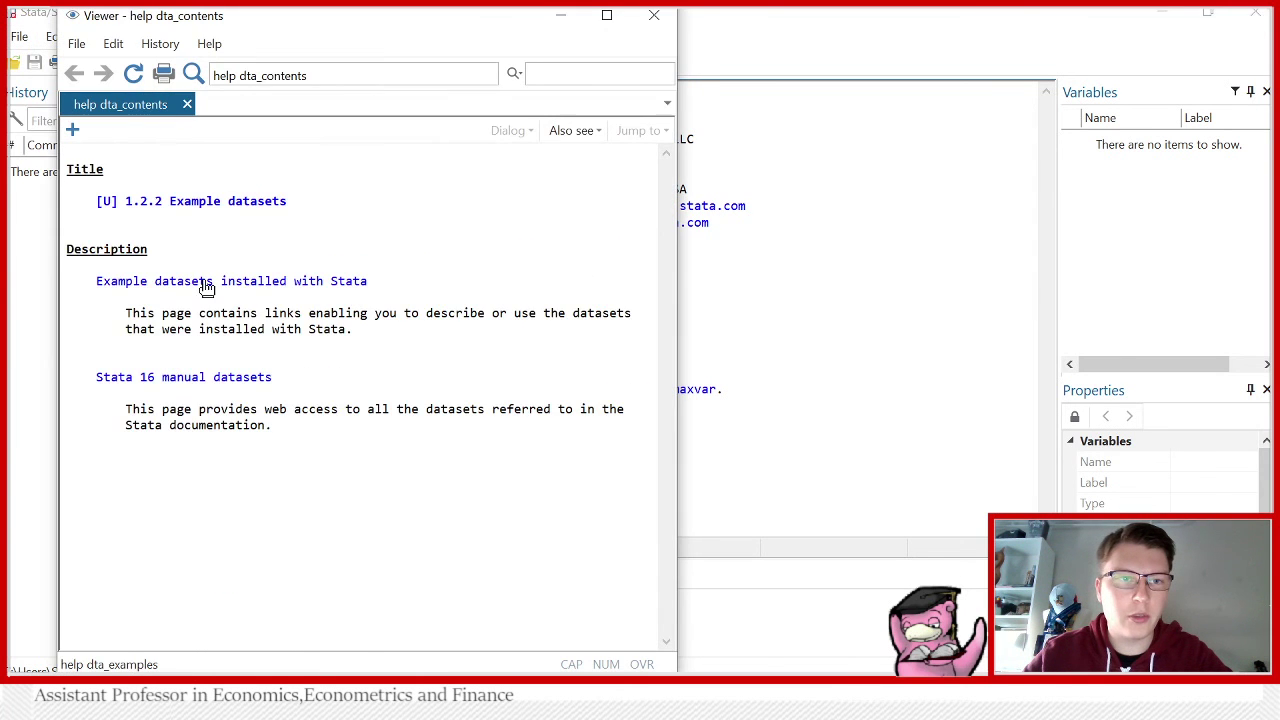
click(205, 287)
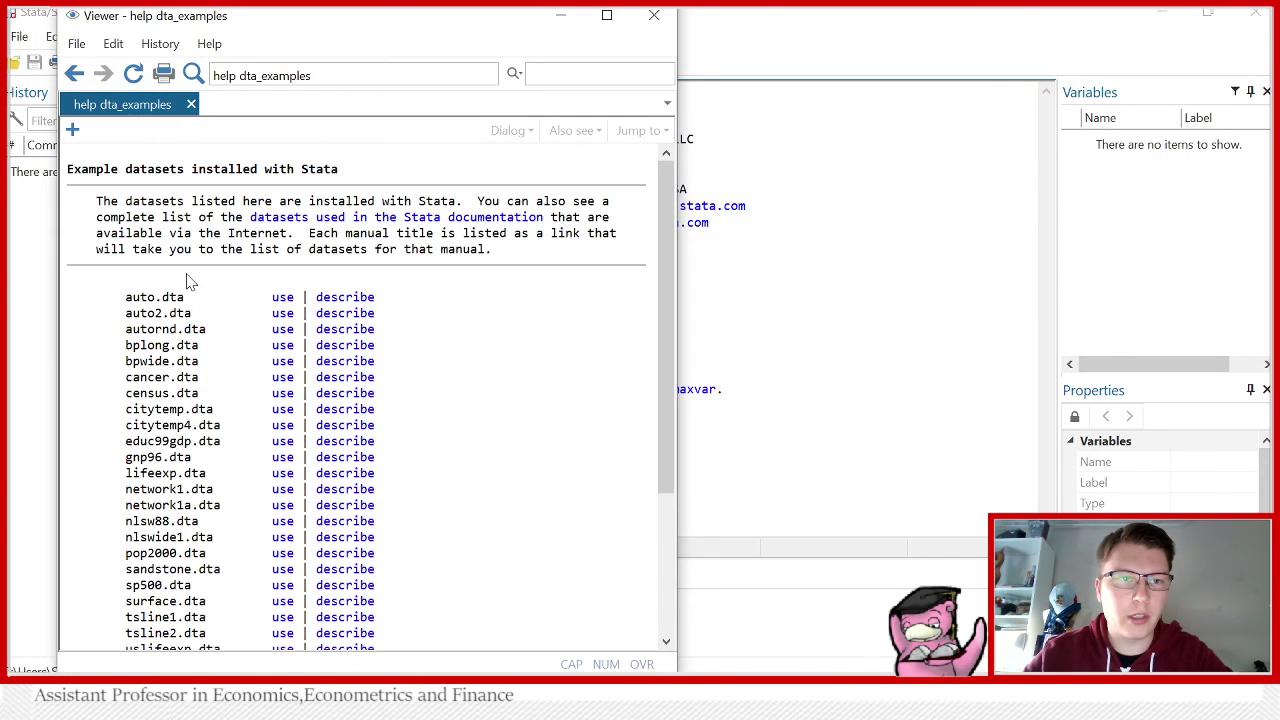
click(283, 300)
click(654, 15)
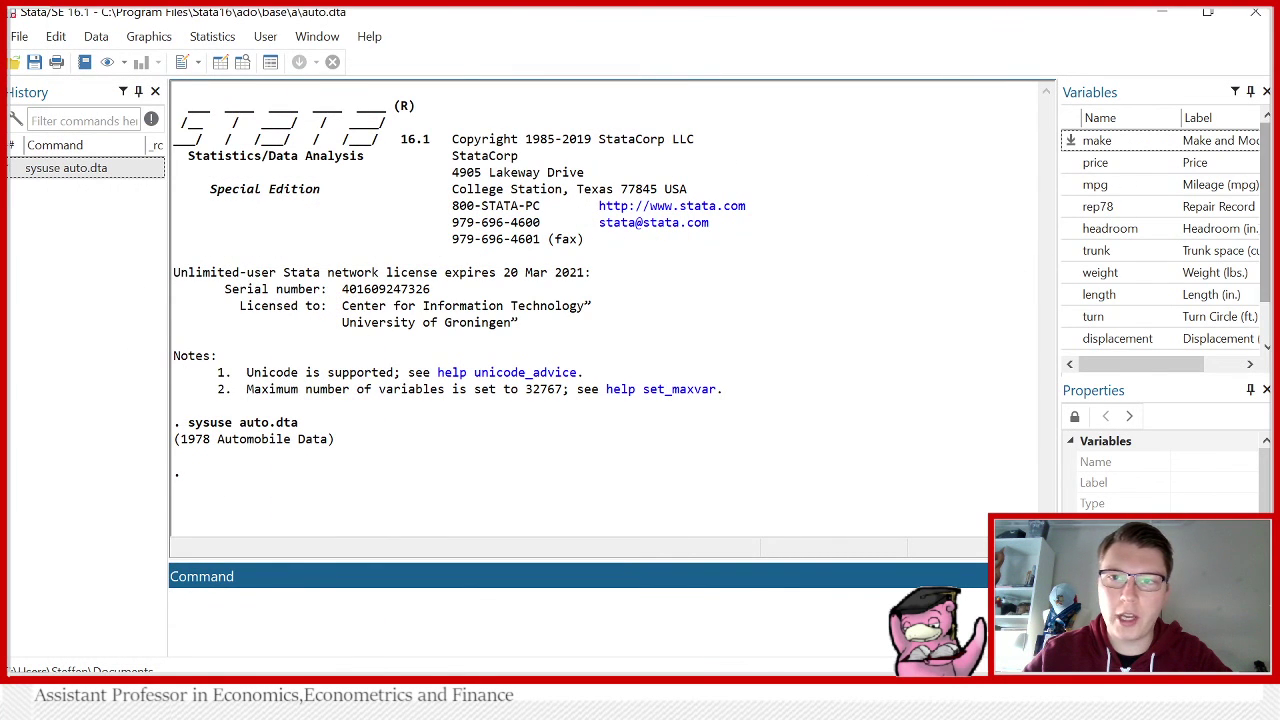
Run reg price mpg to regress price on mpg across all 74 cars.
mouse_move(1268, 150)
mouse_down()
mouse_move(1268, 187)
mouse_move(1268, 152)
mouse_up()
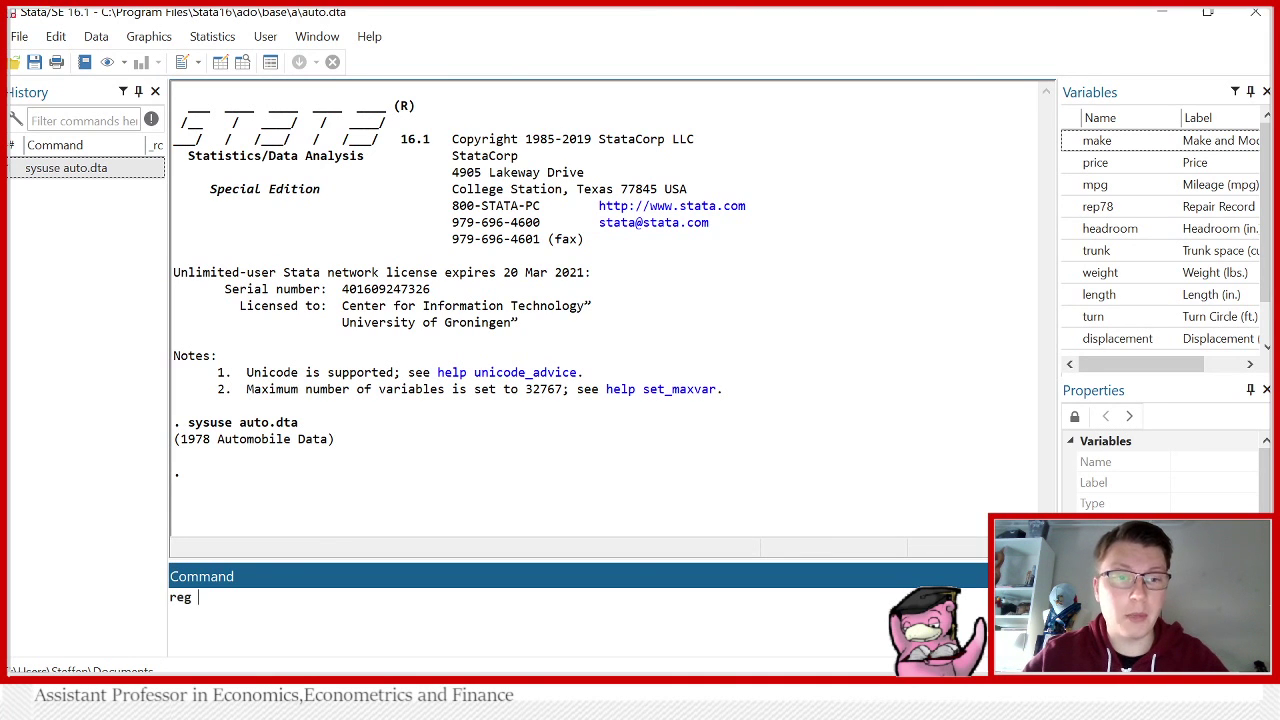
text(price mpg)
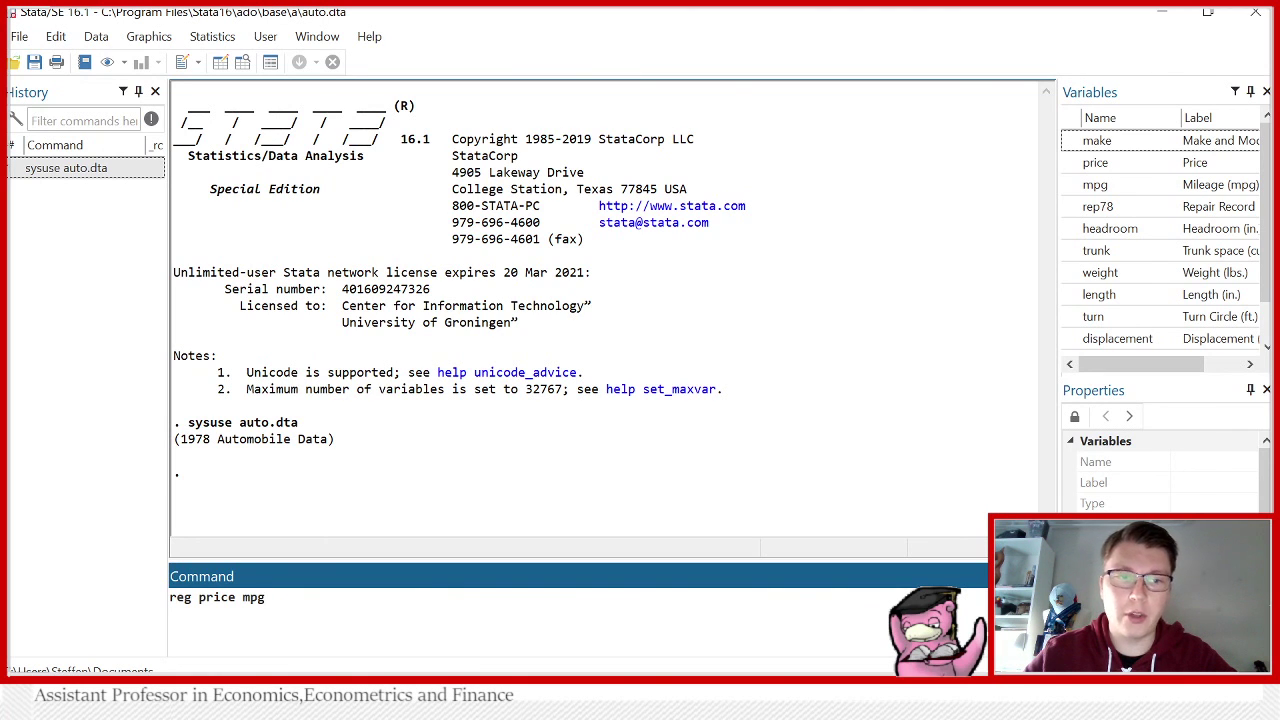
key(Return)
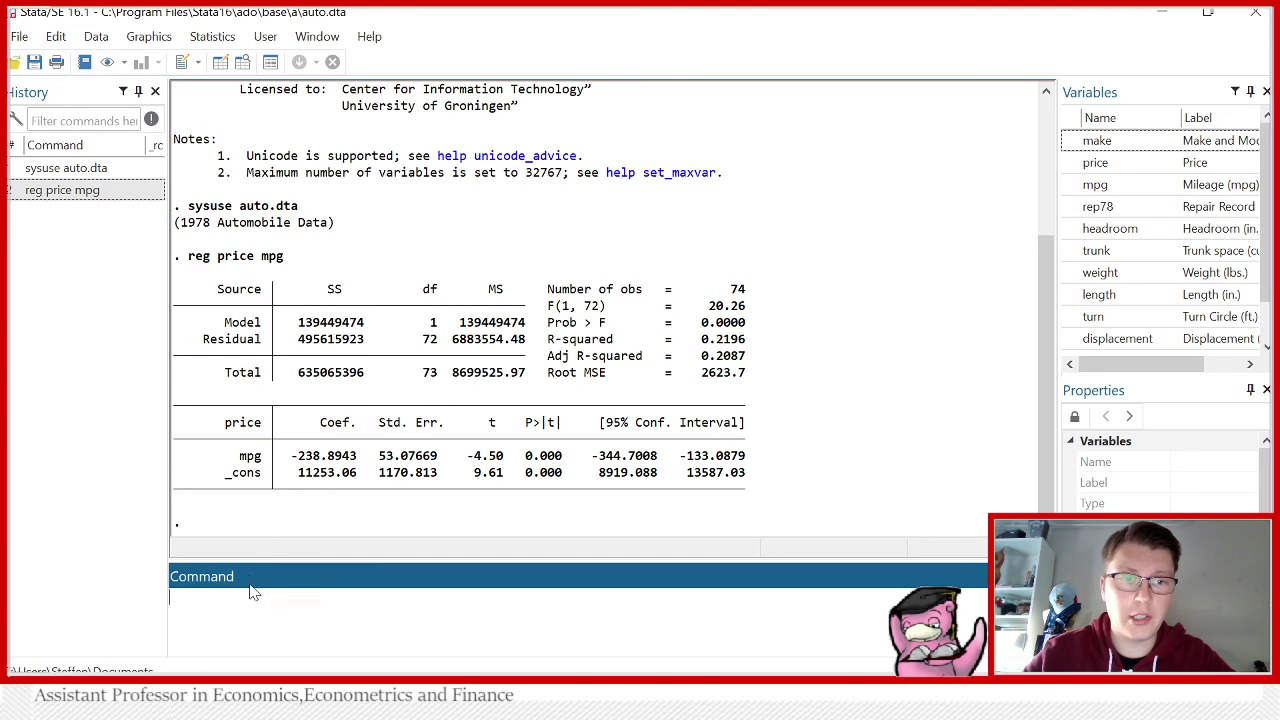
Run reg price mpg weight, adding weight as a second predictor of price.
text(reg)
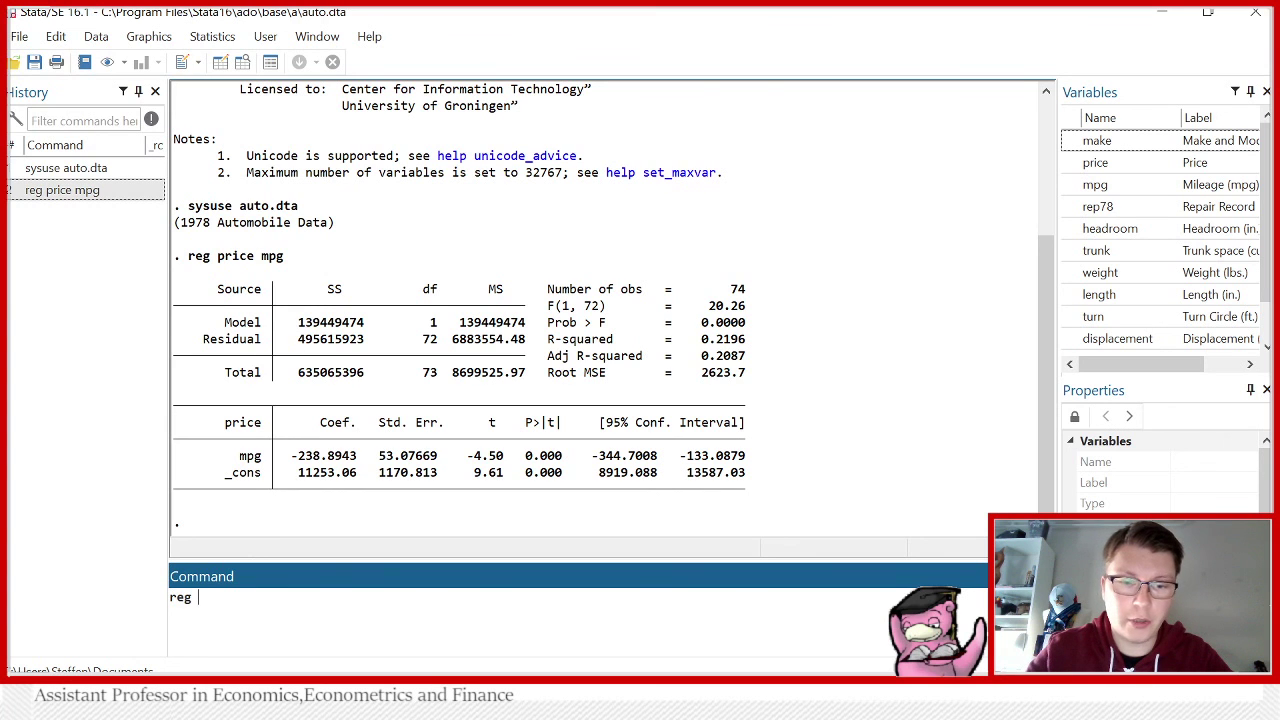
text( price mpg)
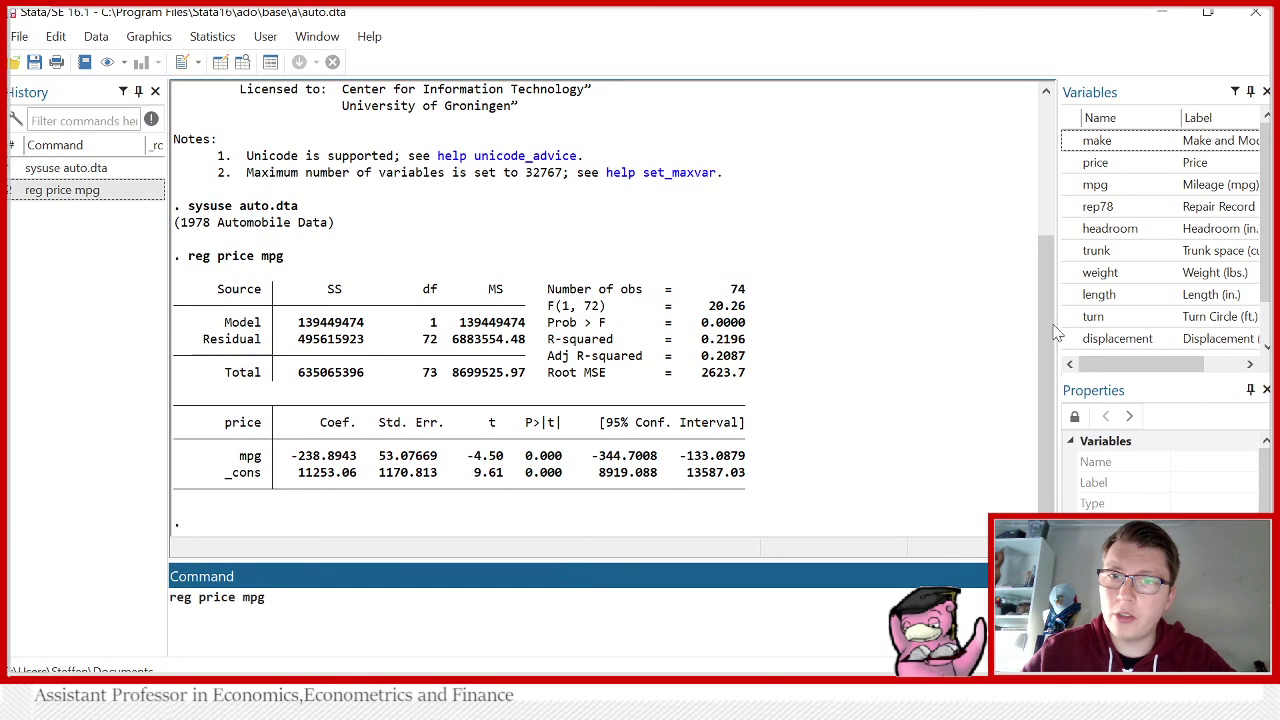
mouse_move(1100, 290)
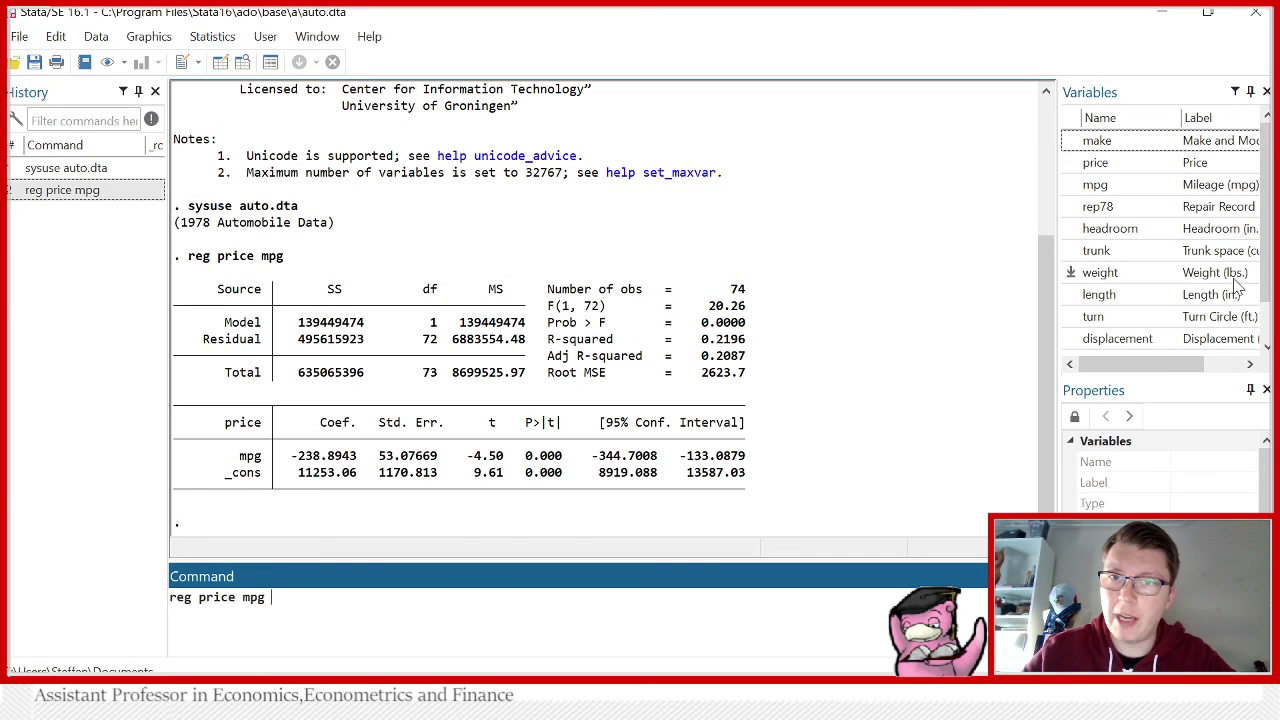
text(weig)
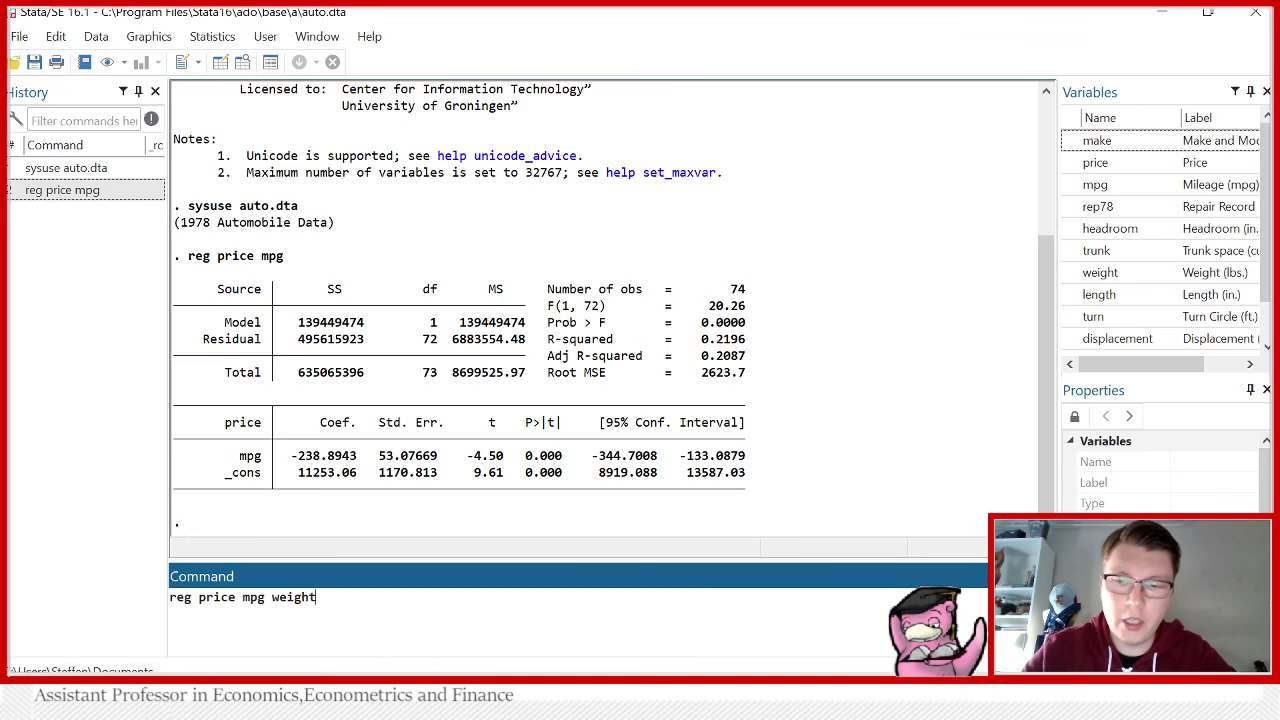
text(ht)
key(Return)
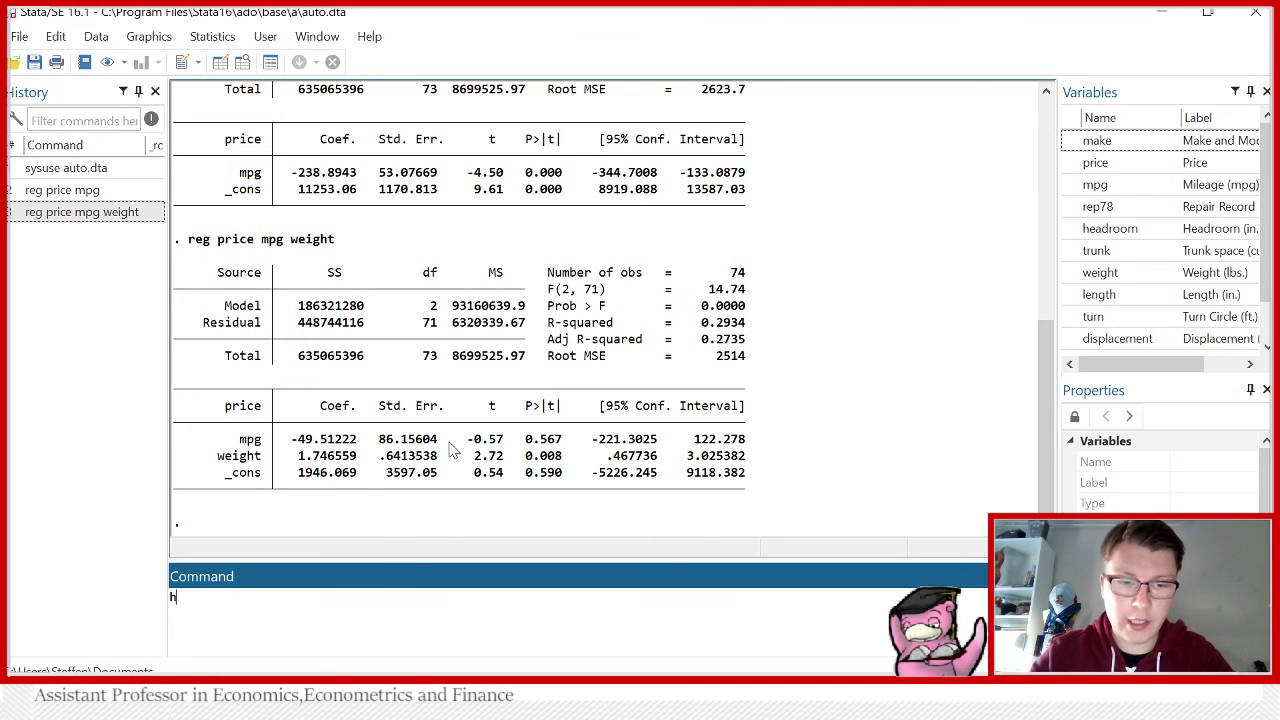
Show the help regress page with h reg and scroll through its syntax and options.
key(Return)
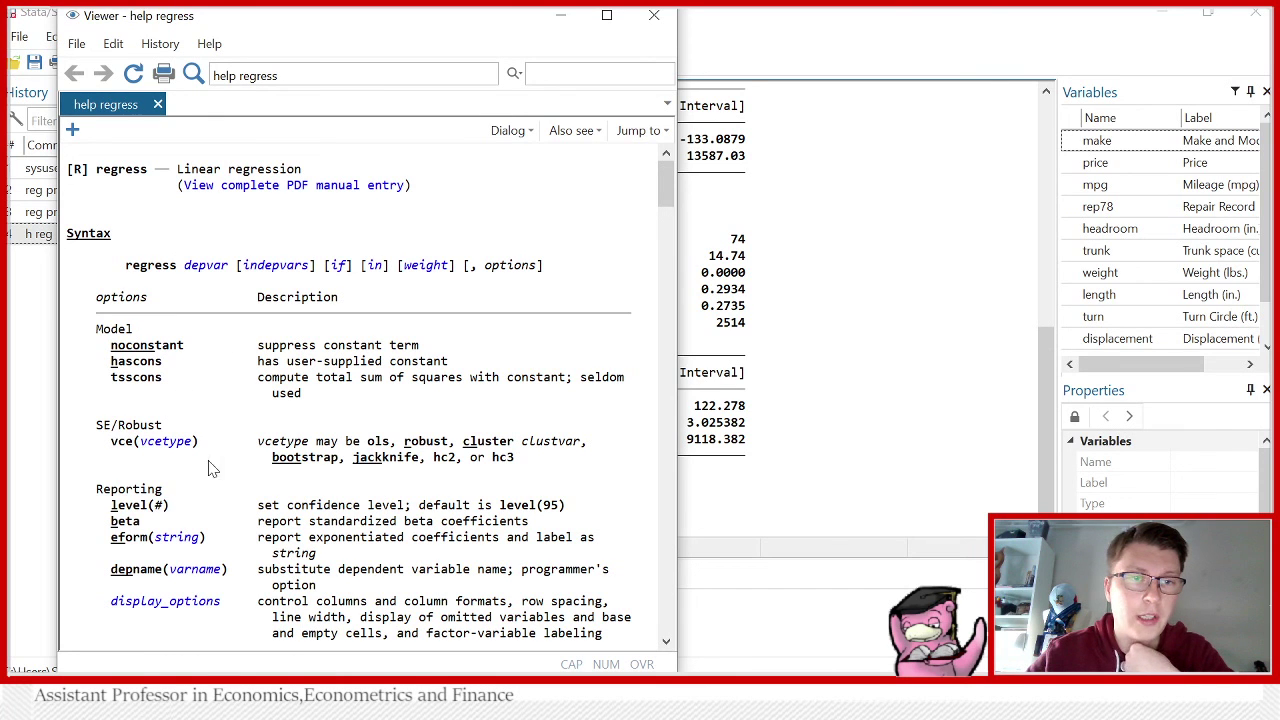
scroll(168, 487, down, 7)
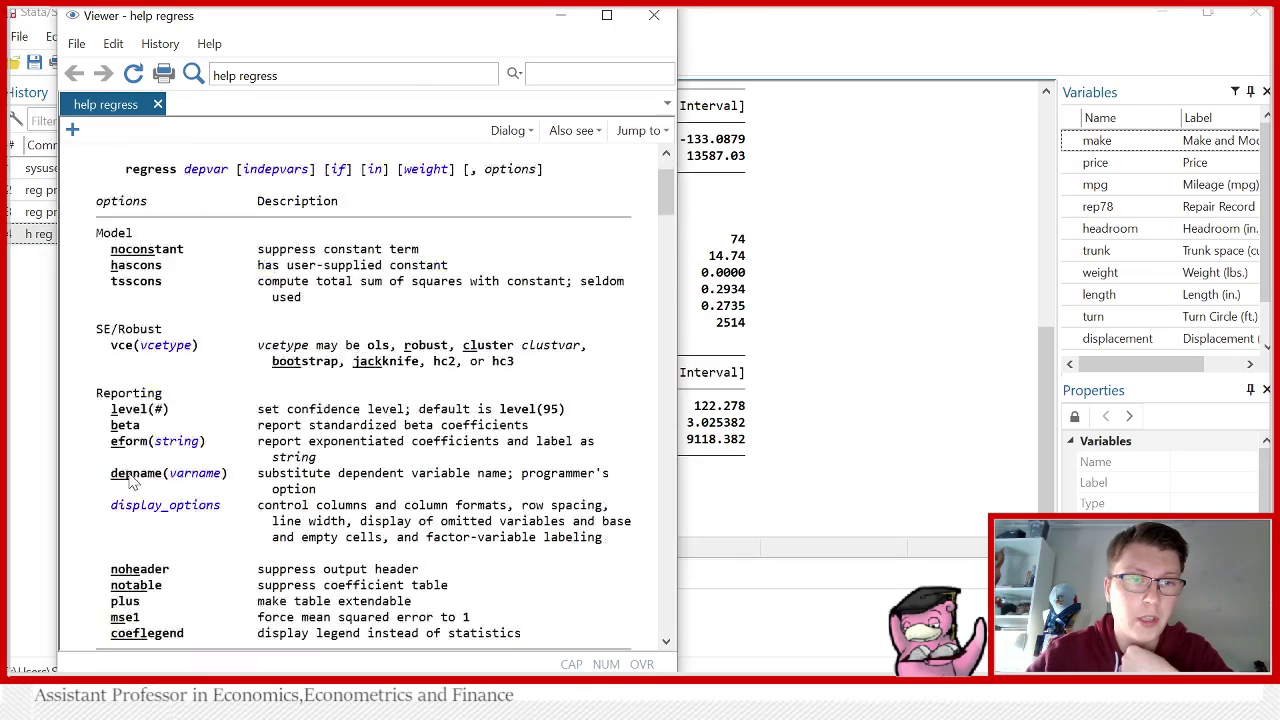
scroll(198, 400, down, 8)
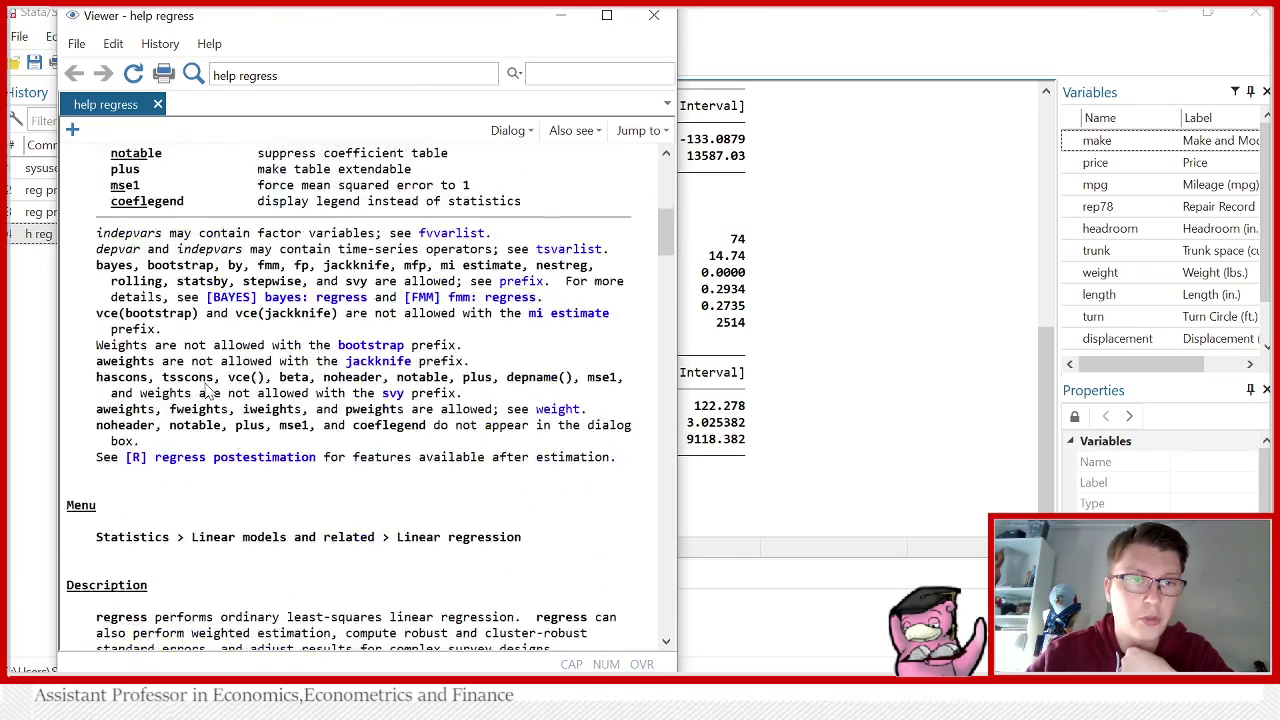
scroll(200, 376, down, 3)
scroll(198, 370, up, 3)
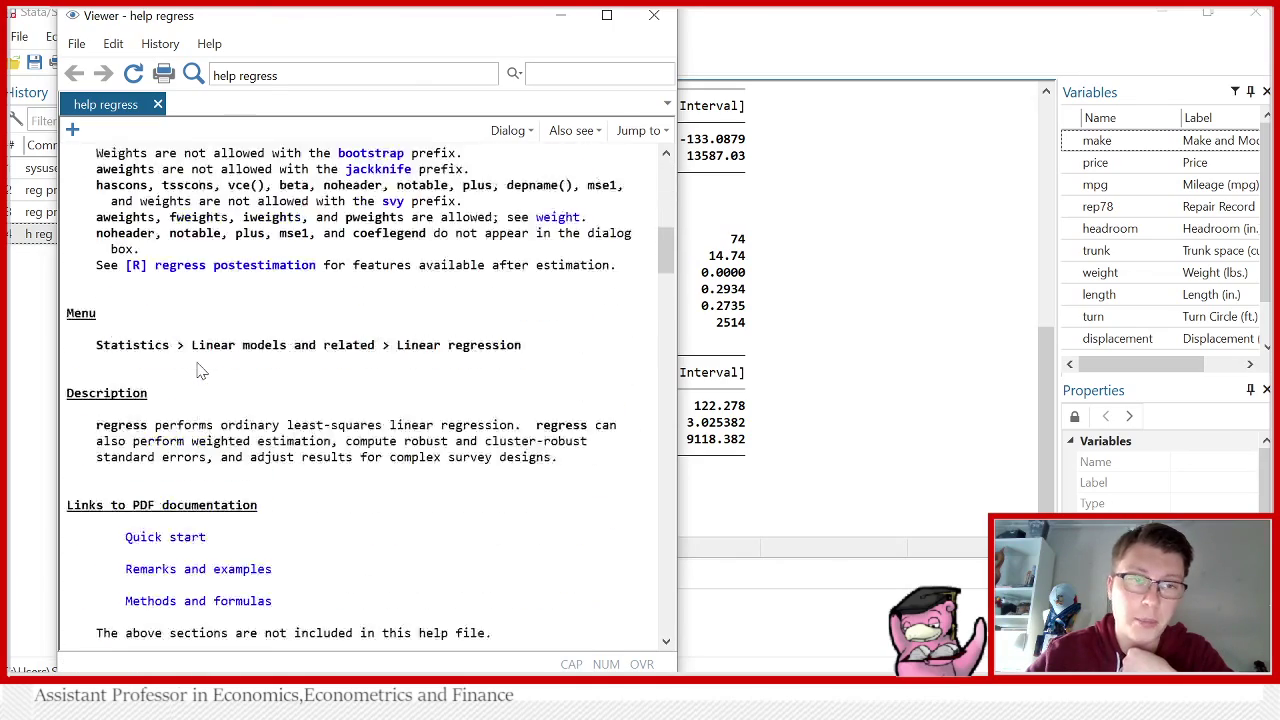
scroll(178, 430, up, 1)
scroll(178, 432, down, 8)
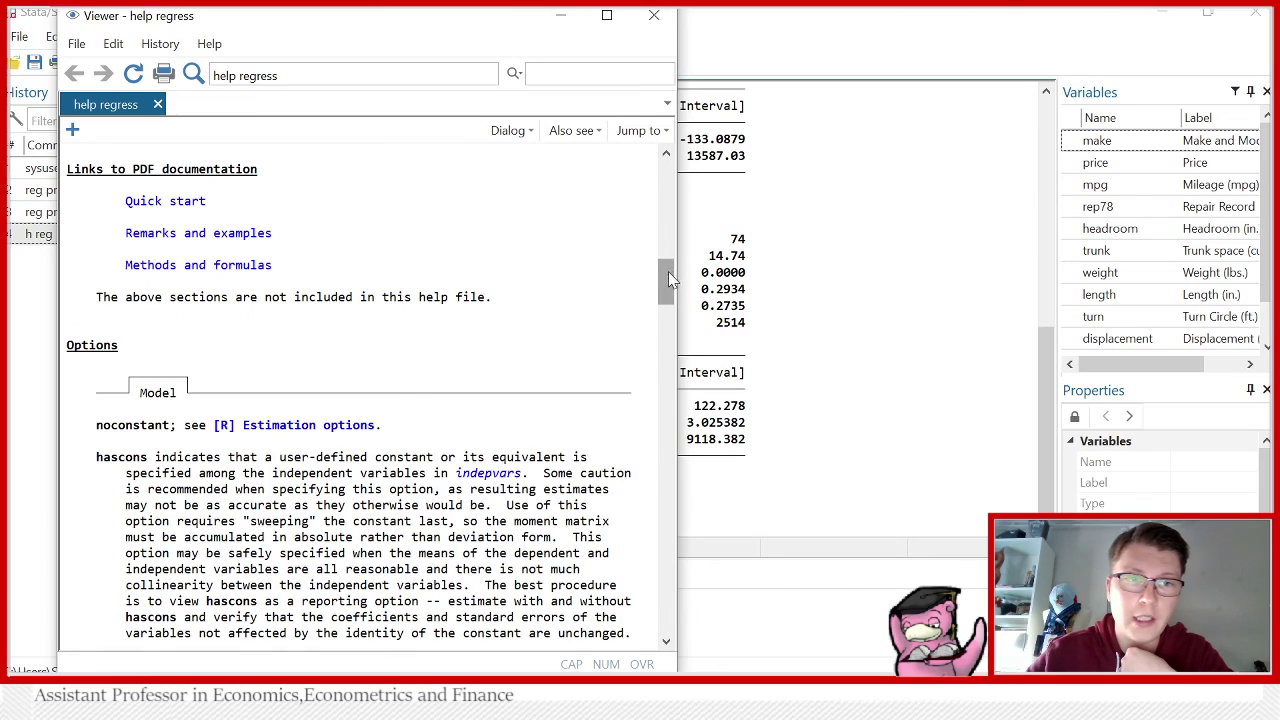
drag(668, 279, 645, 471)
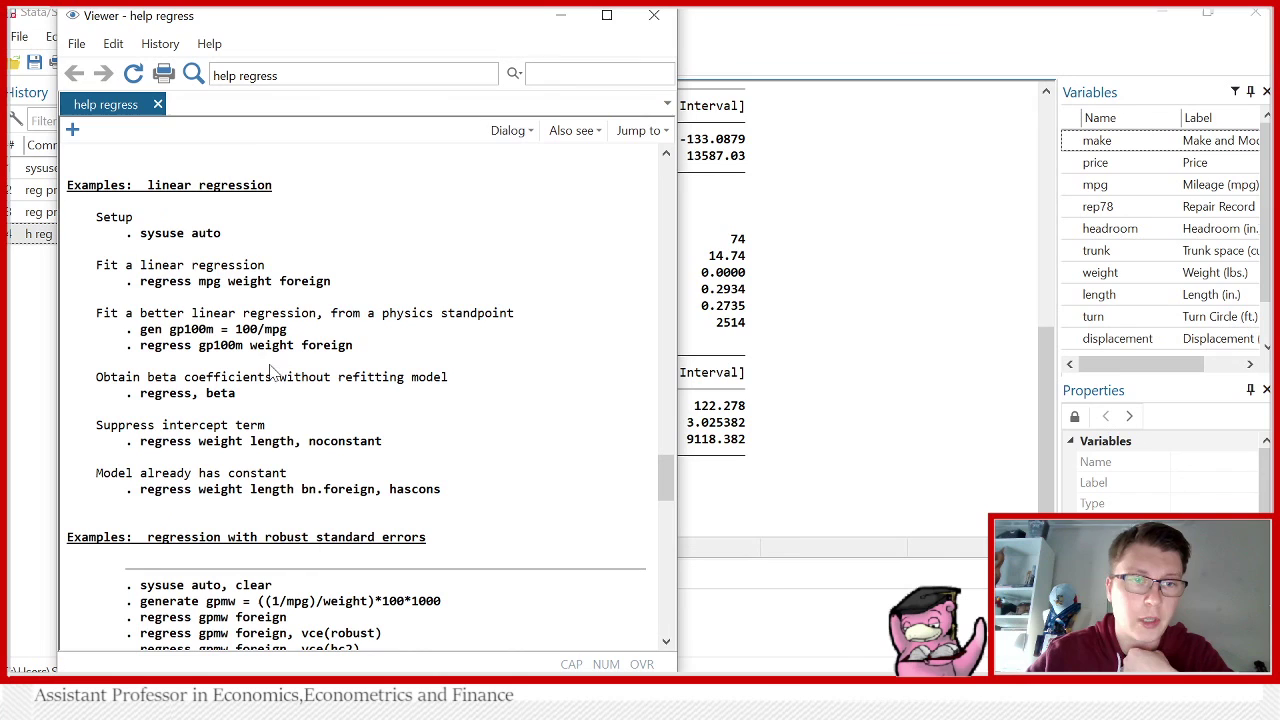
drag(669, 471, 665, 178)
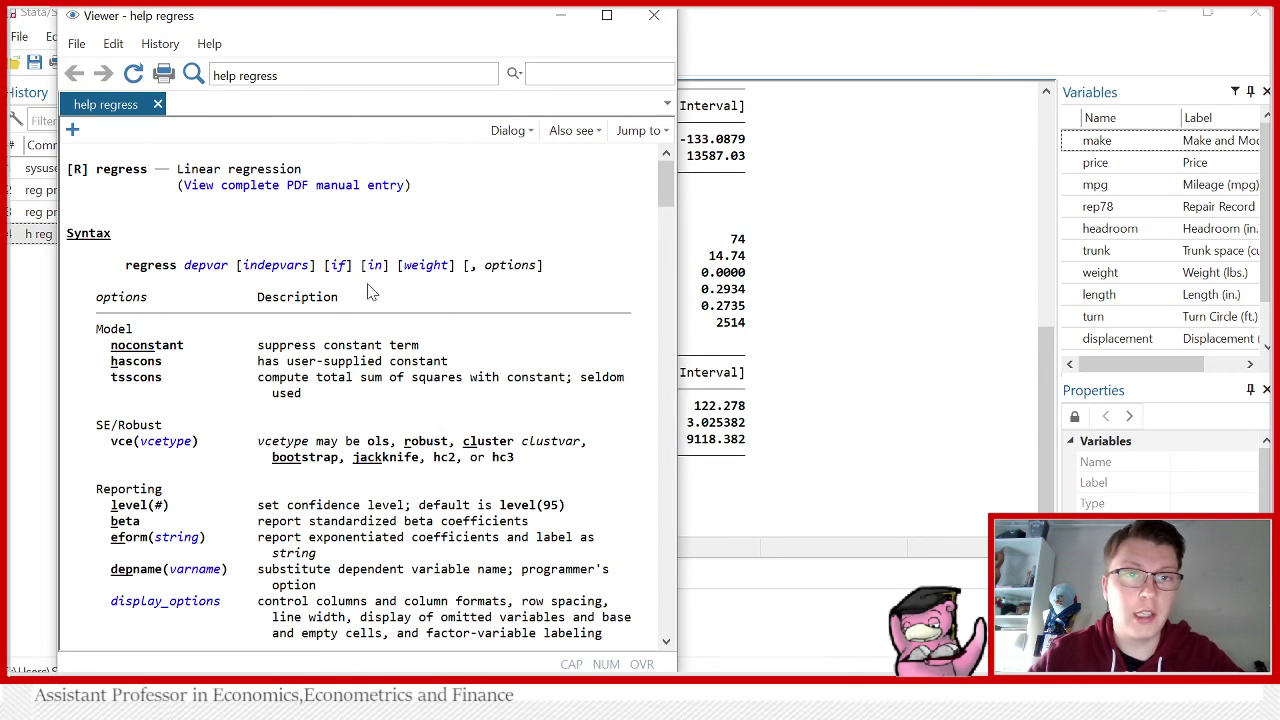
Close the help, run reg price mpg weight if foreign==1, and recall it for editing.
click(654, 15)
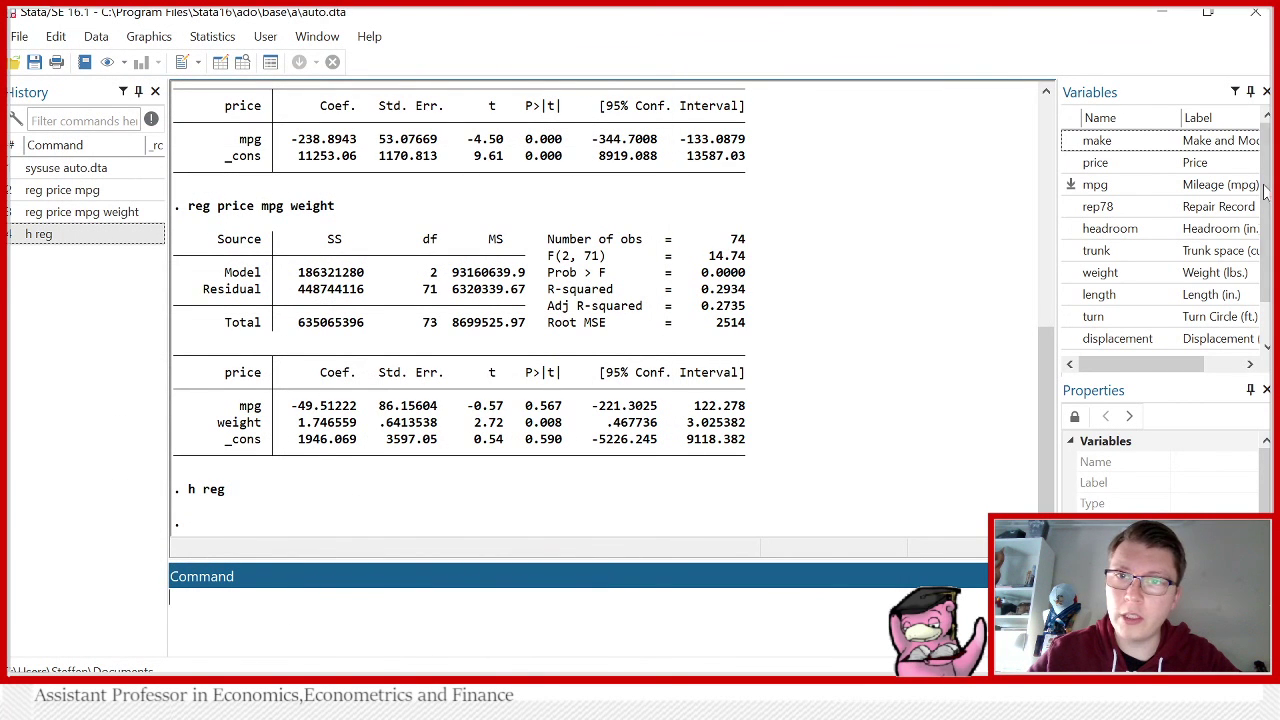
scroll(1248, 230, down, 1)
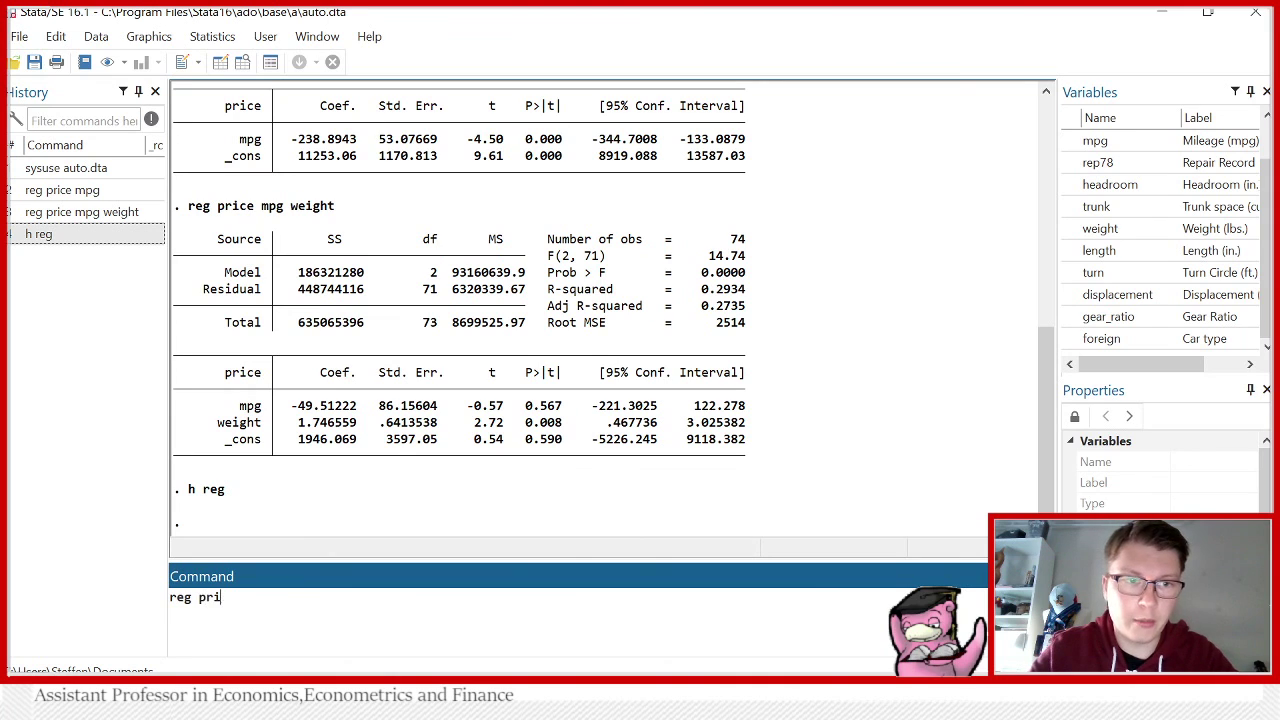
text(ce mpg weight if foreign==1)
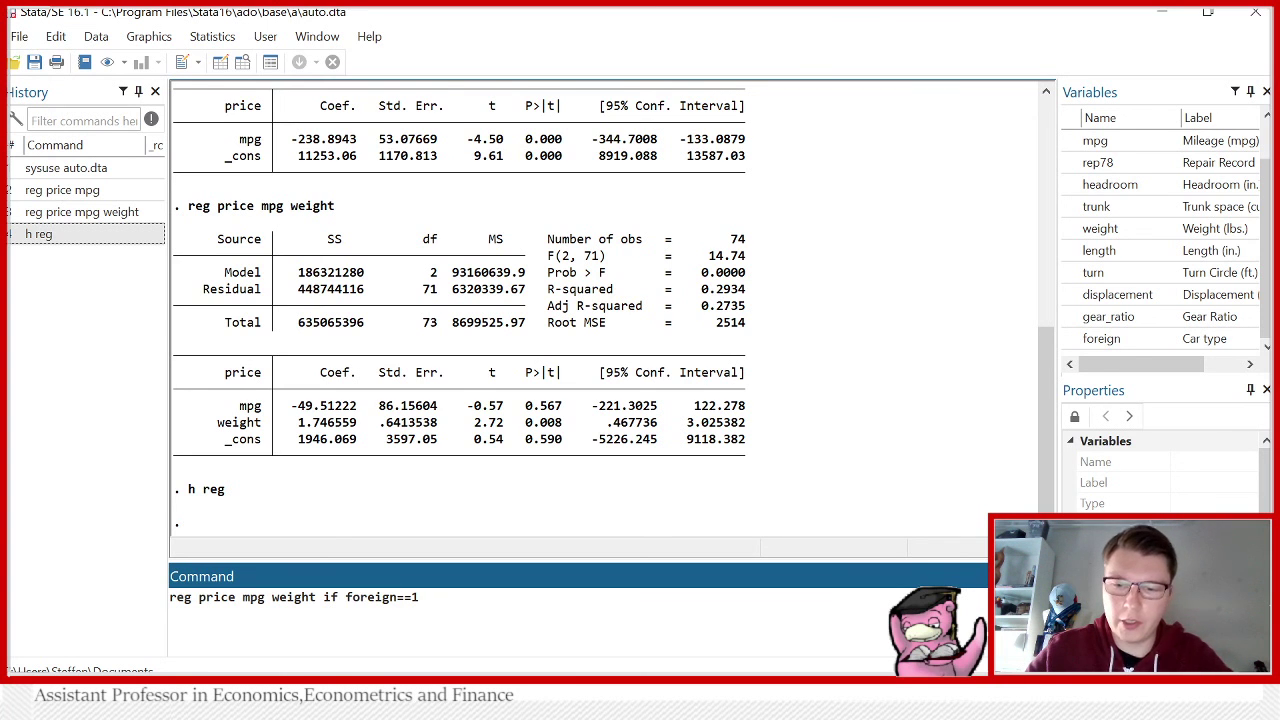
key(Return)
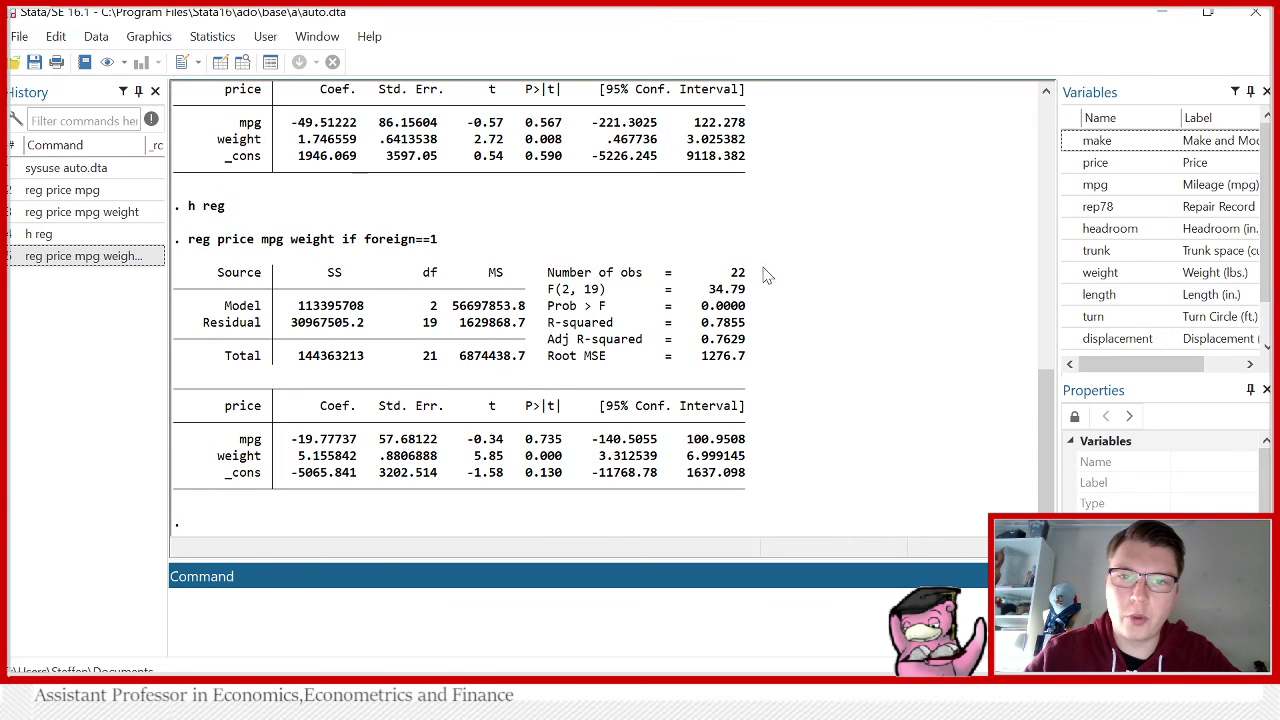
click(125, 255)
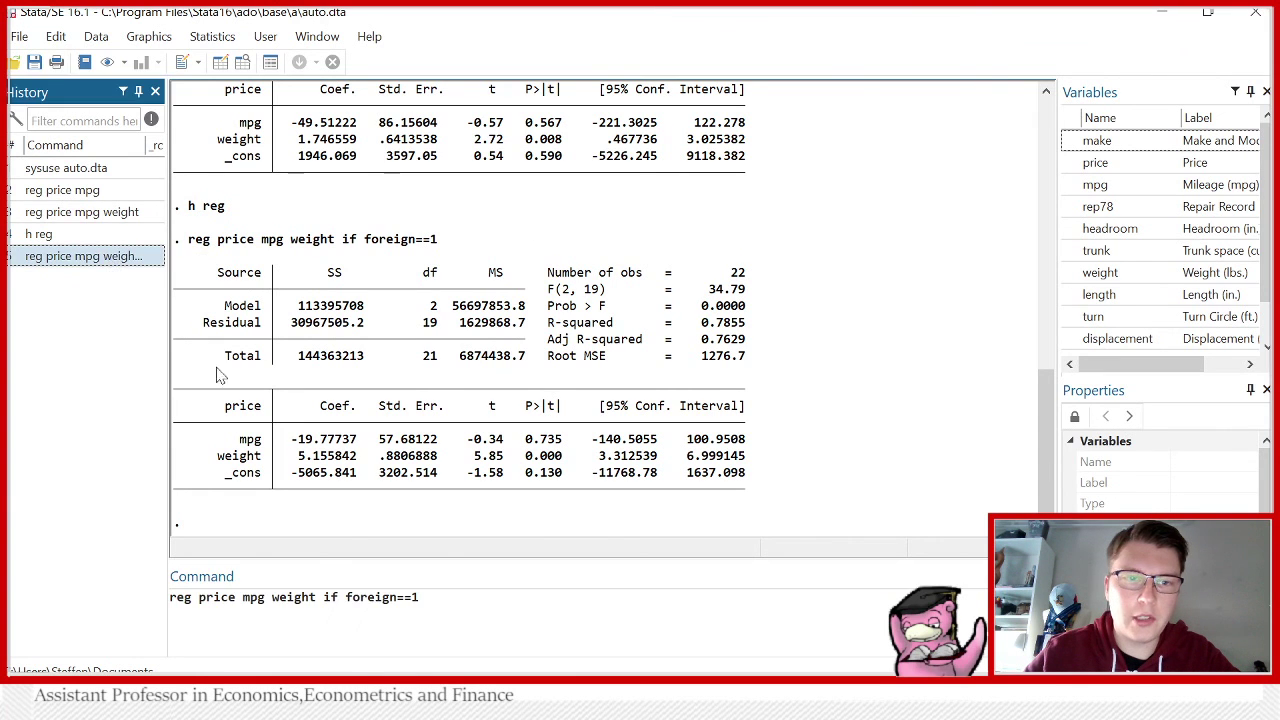
click(455, 595)
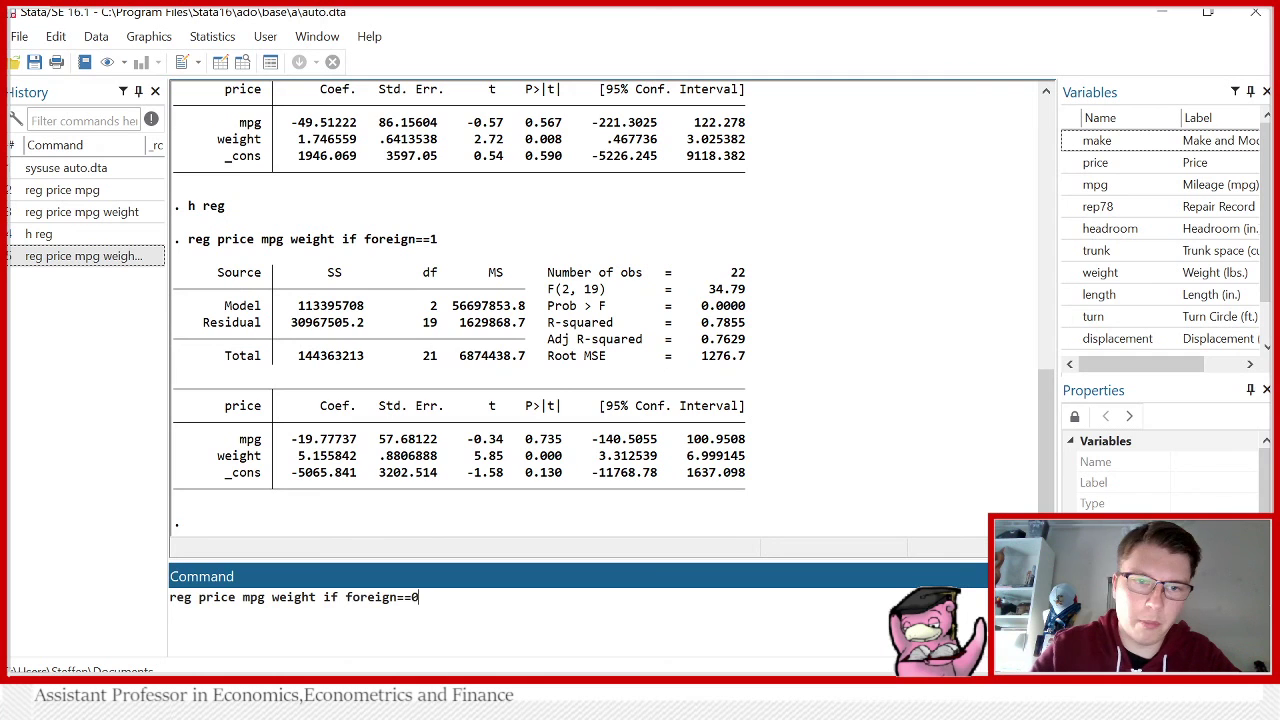
Change the condition to foreign==0, run it, and scroll to compare with the foreign-car results.
text(0)
key(Return)
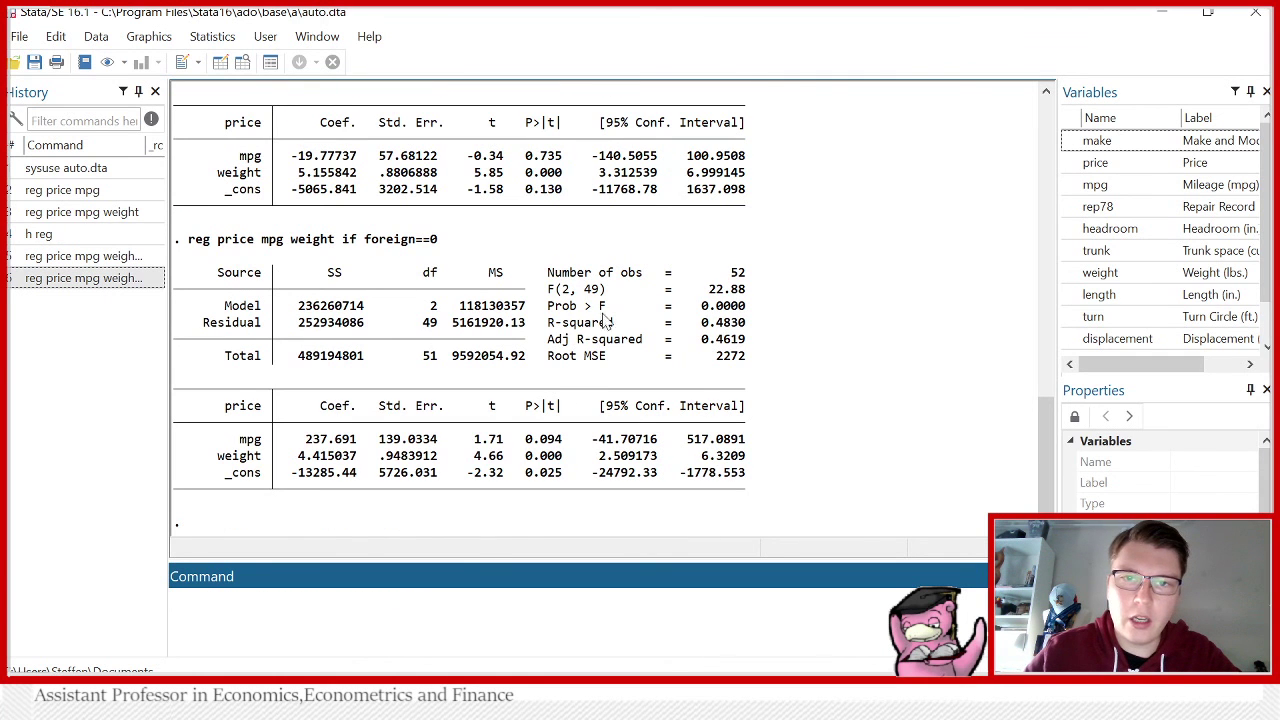
scroll(607, 322, up, 5)
scroll(674, 343, down, 3)
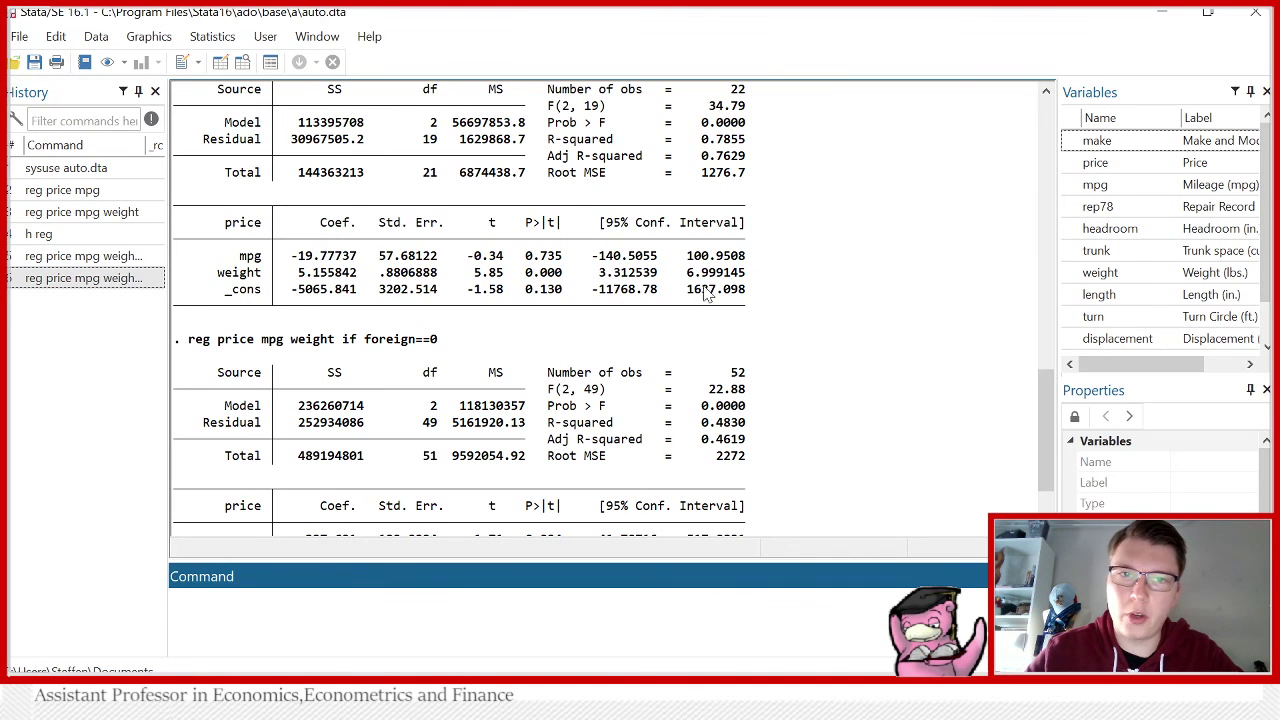
scroll(530, 343, up, 2)
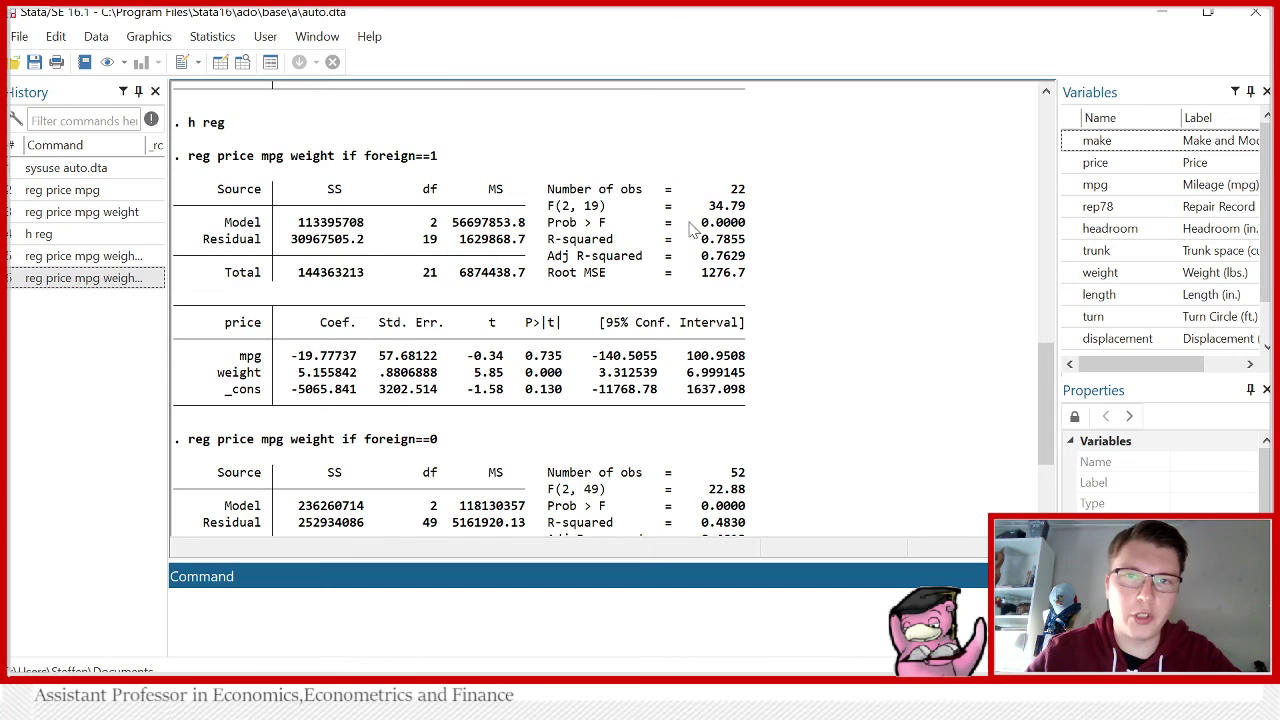
scroll(472, 395, down, 3)
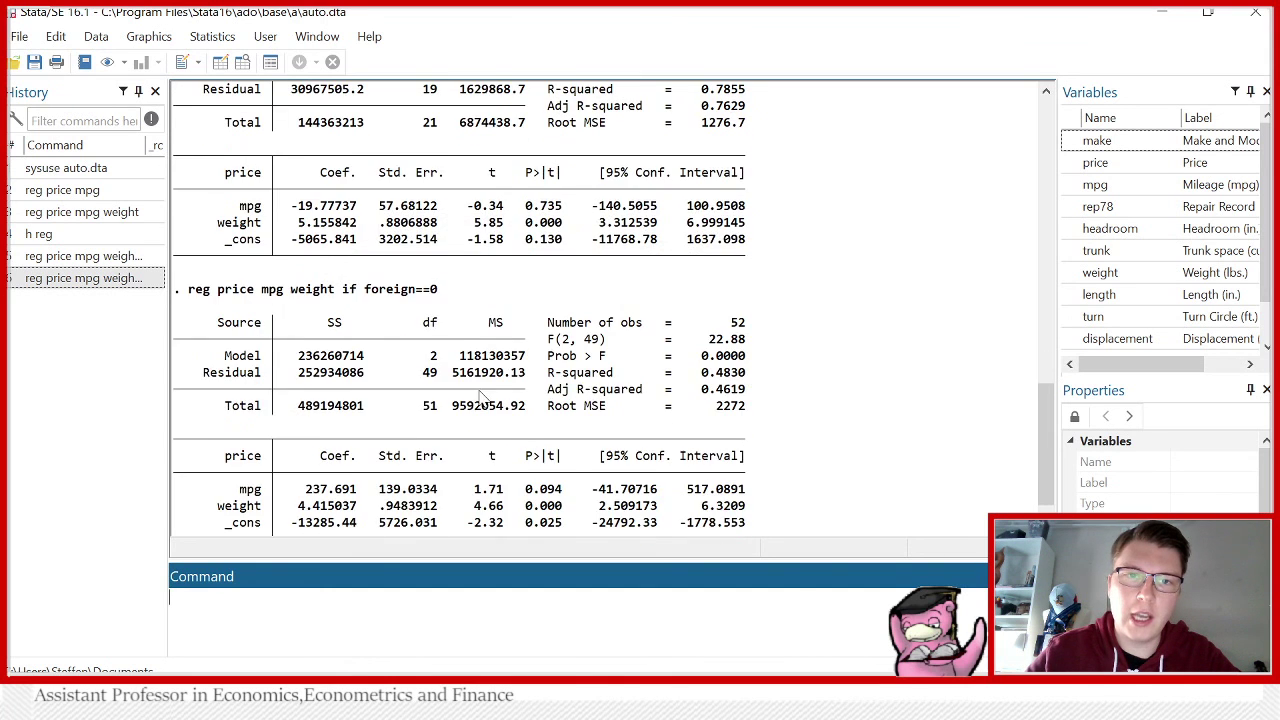
scroll(512, 270, down, 1)
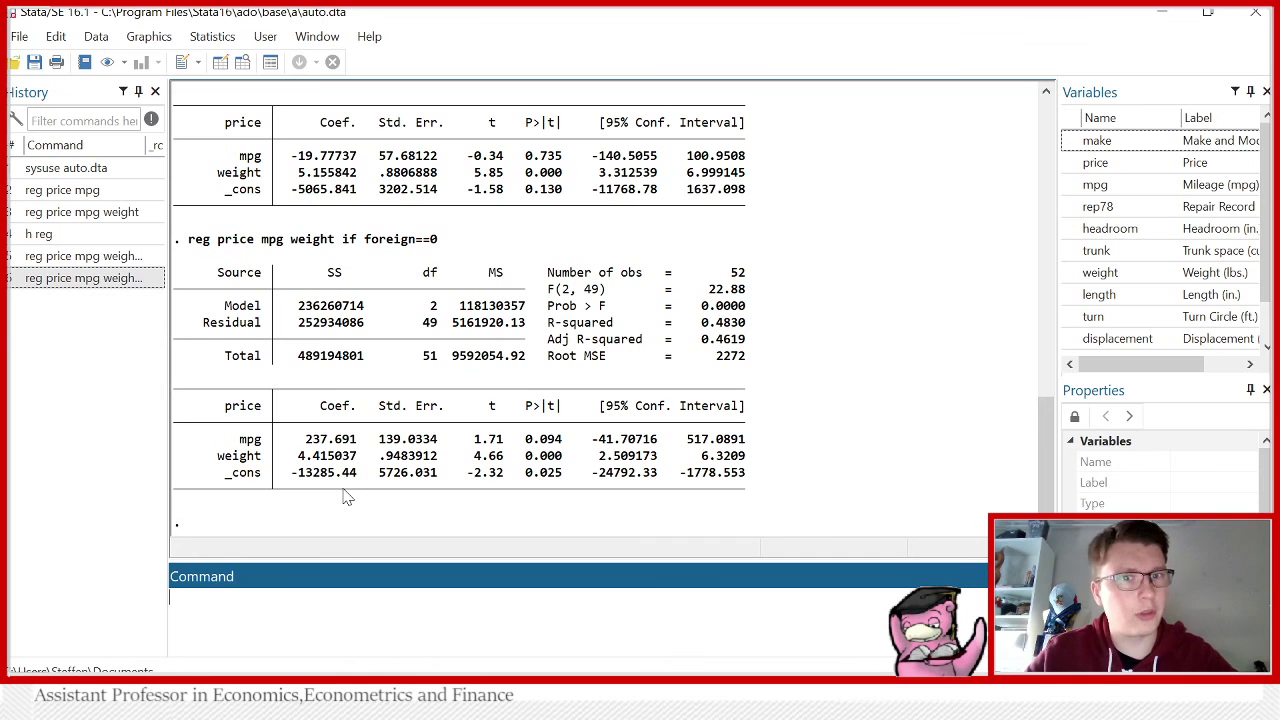
Rerun reg price mpg with the robust option, then recall plain reg price mpg.
scroll(313, 302, up, 2)
scroll(311, 297, up, 15)
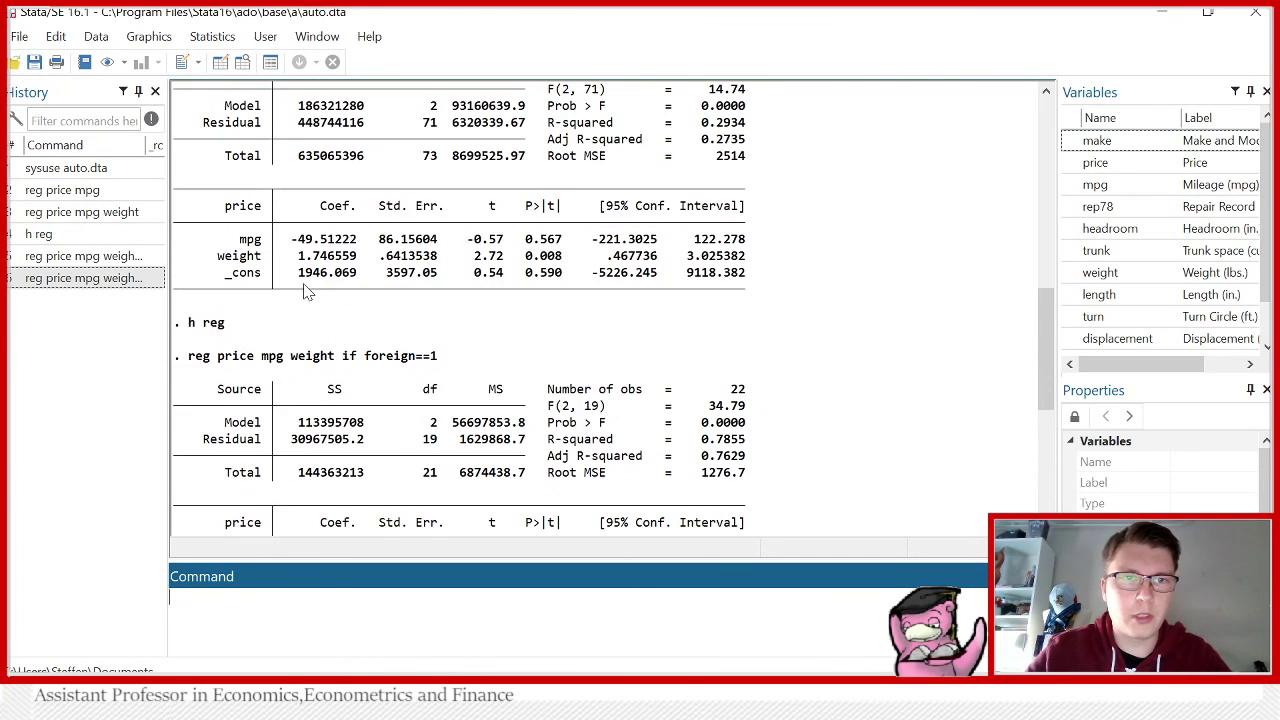
scroll(295, 295, up, 4)
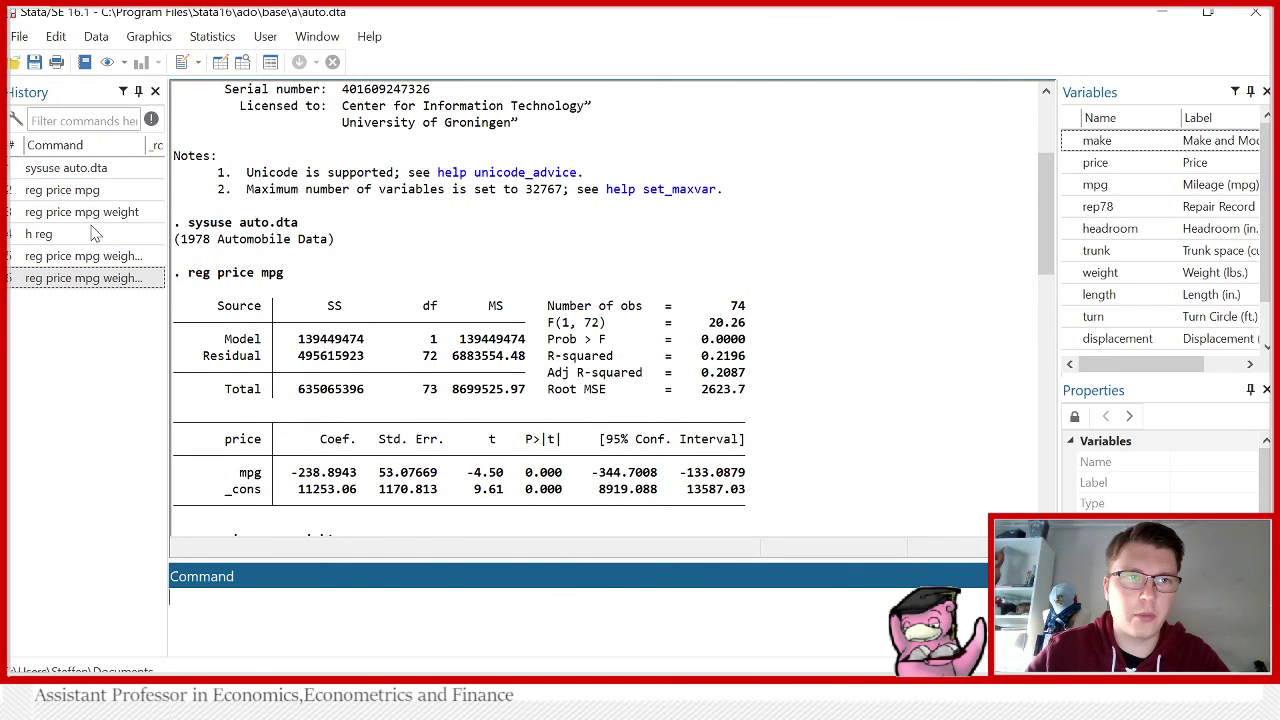
click(72, 192)
click(265, 597)
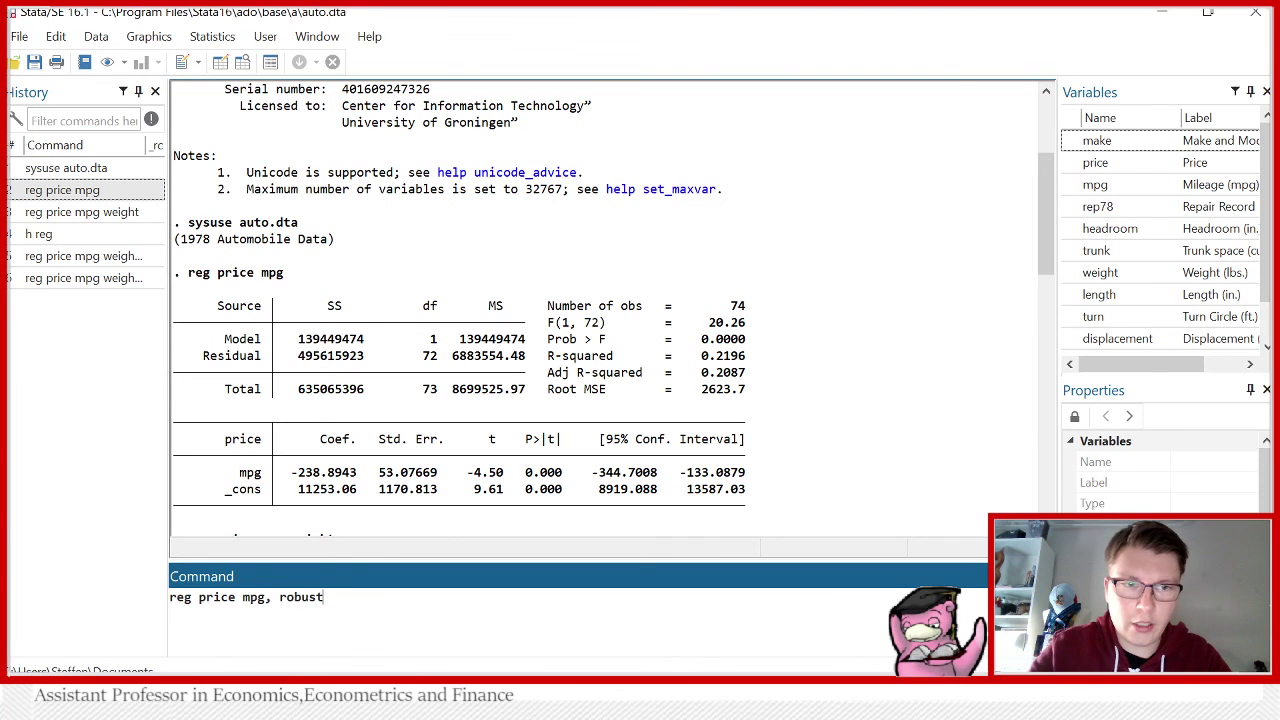
key(Return)
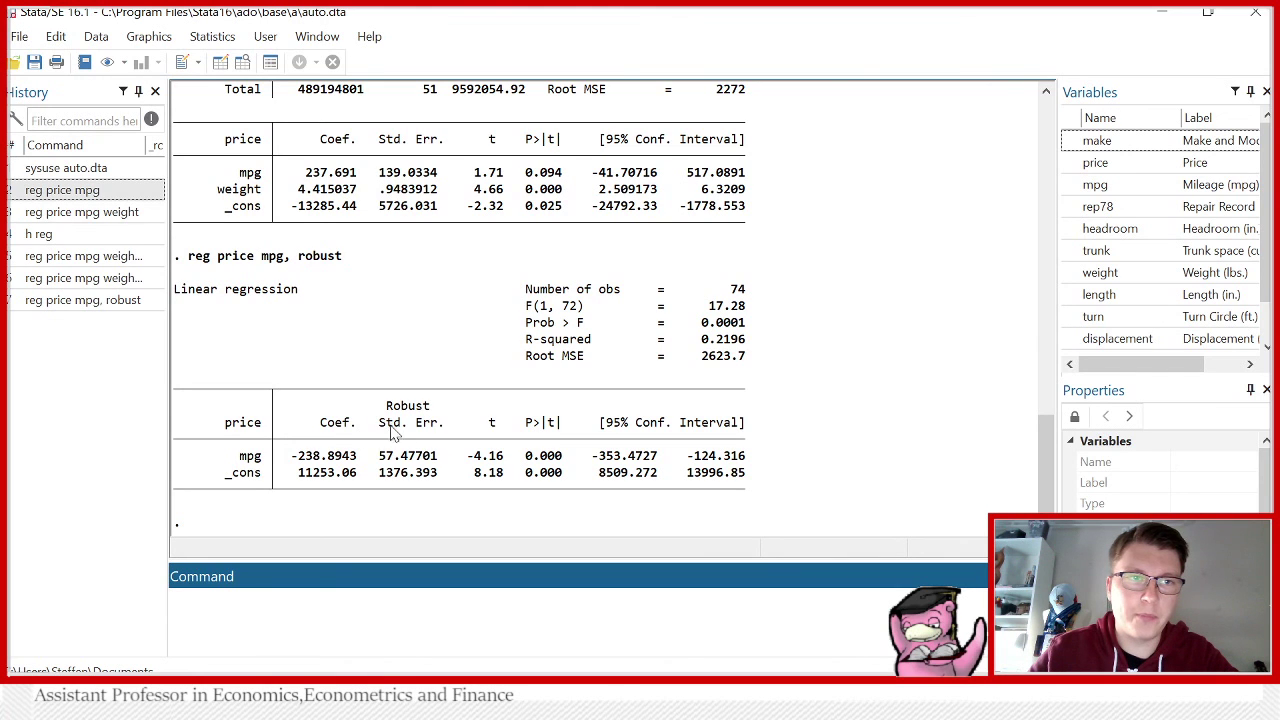
click(90, 193)
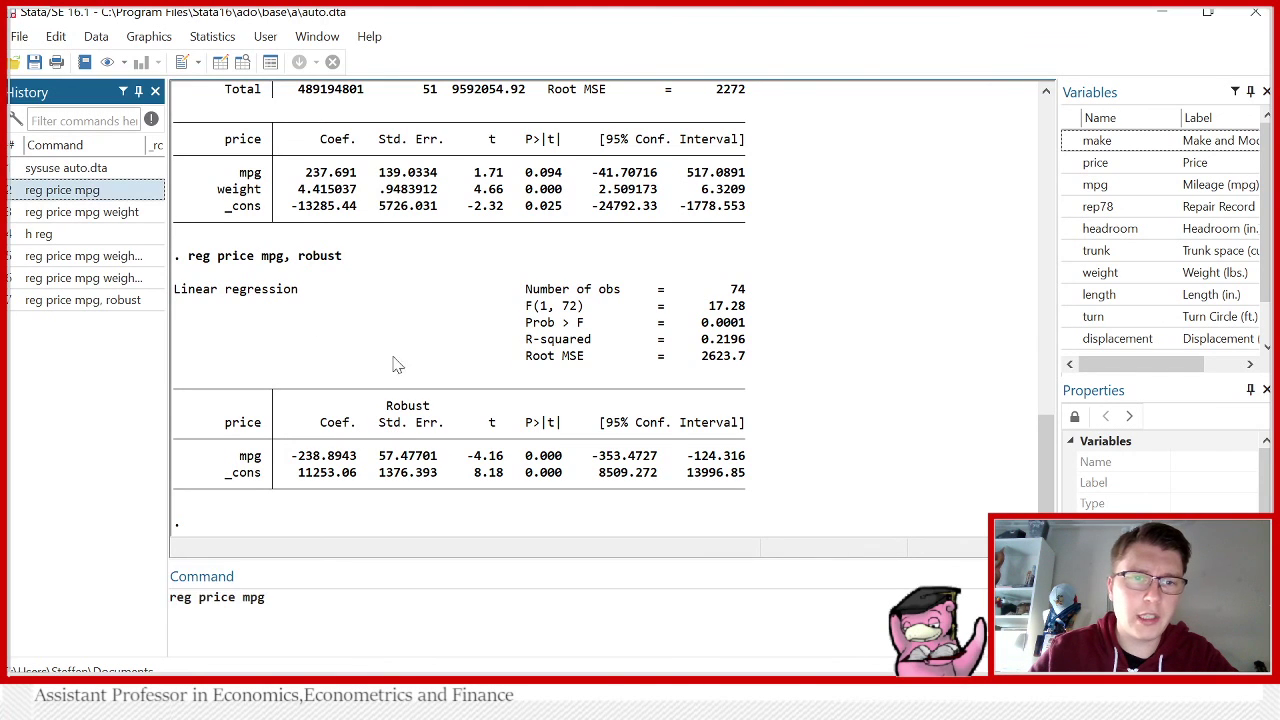
key(Return)
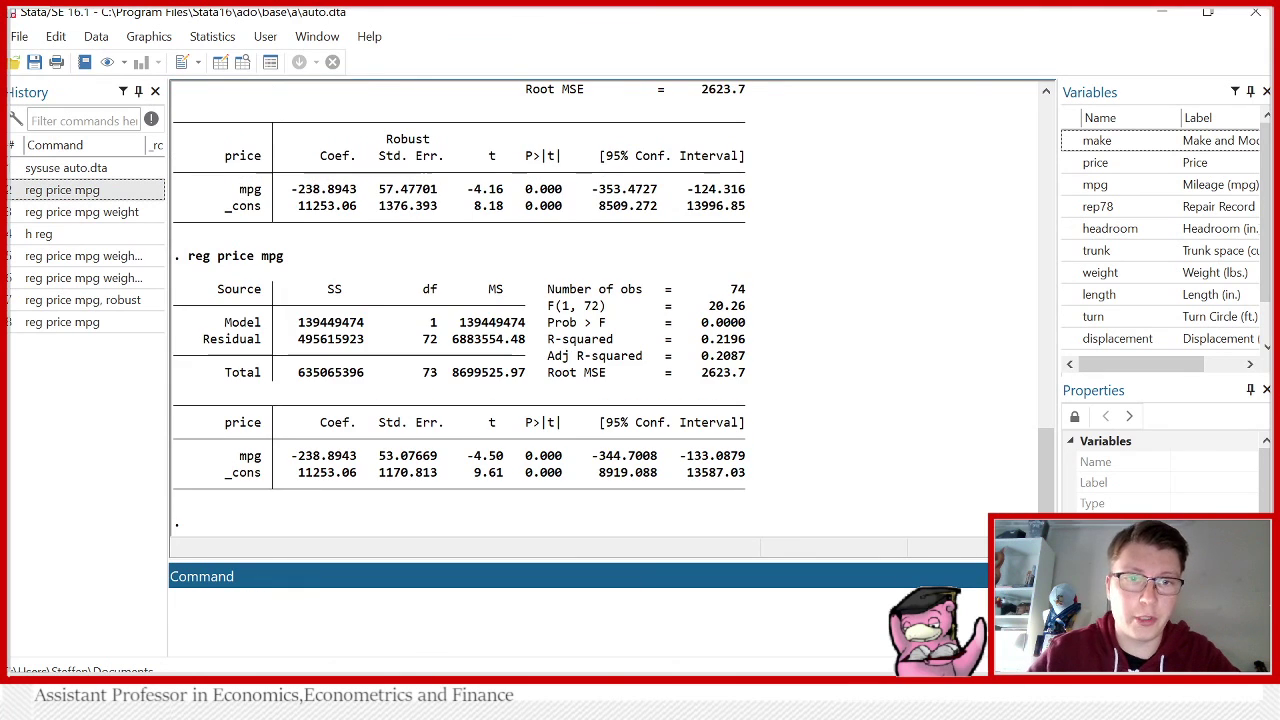
scroll(455, 352, up, 1)
scroll(455, 352, down, 1)
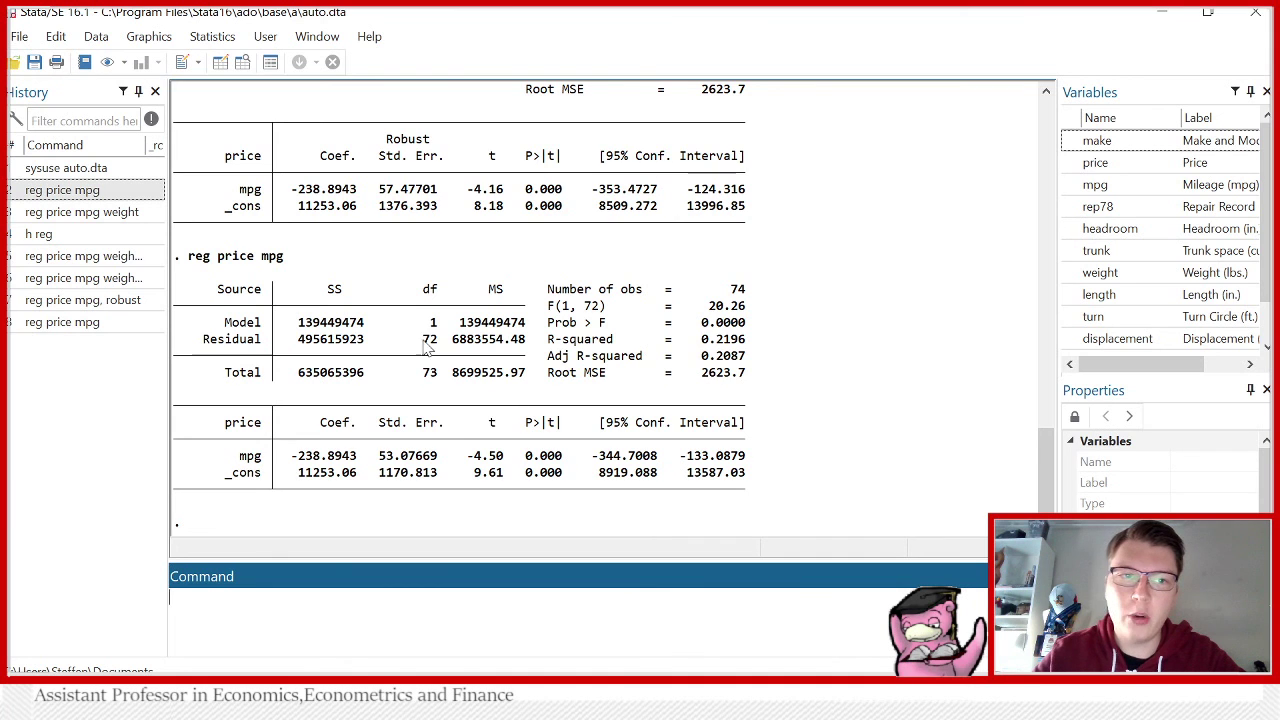
scroll(405, 213, up, 4)
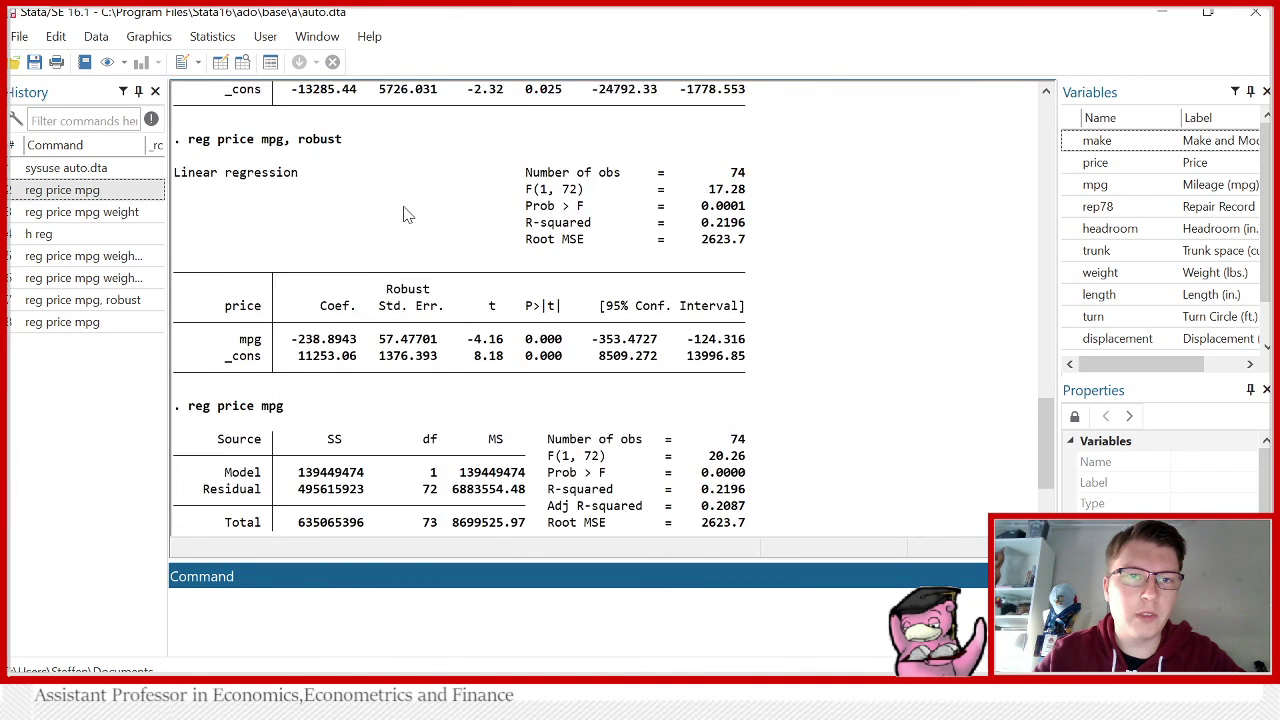
scroll(420, 250, down, 3)
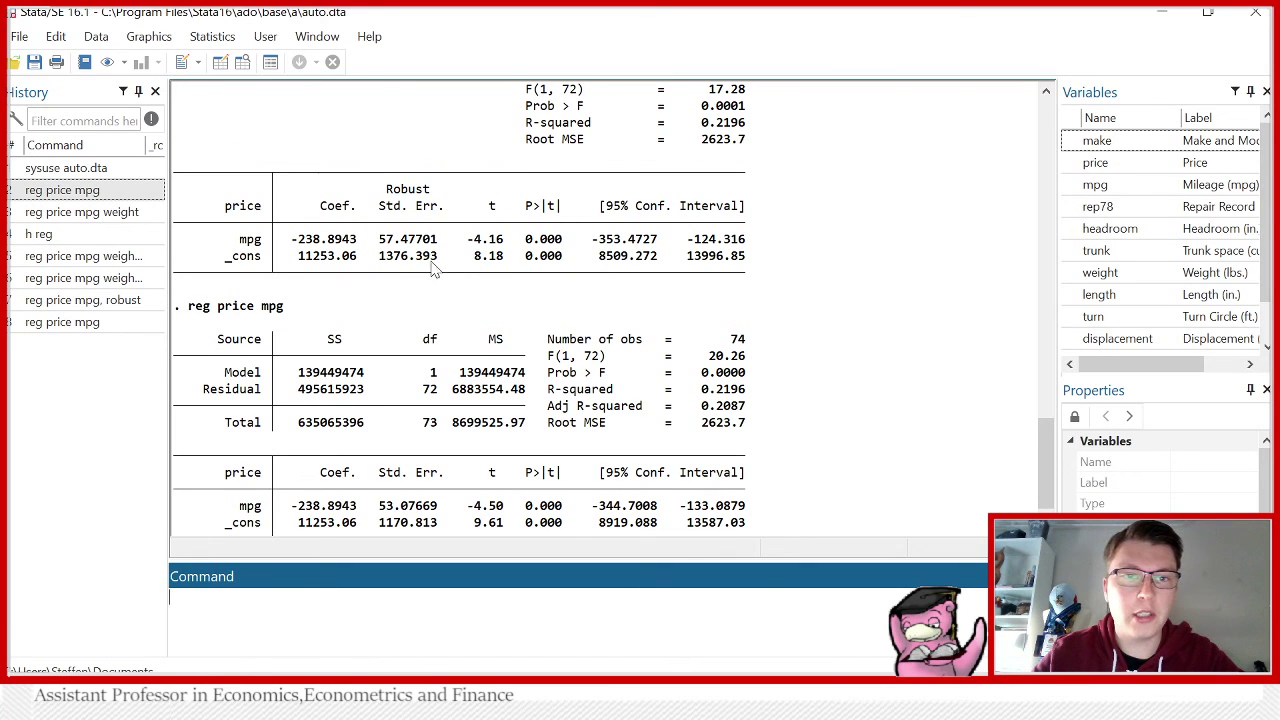
scroll(470, 305, down, 1)
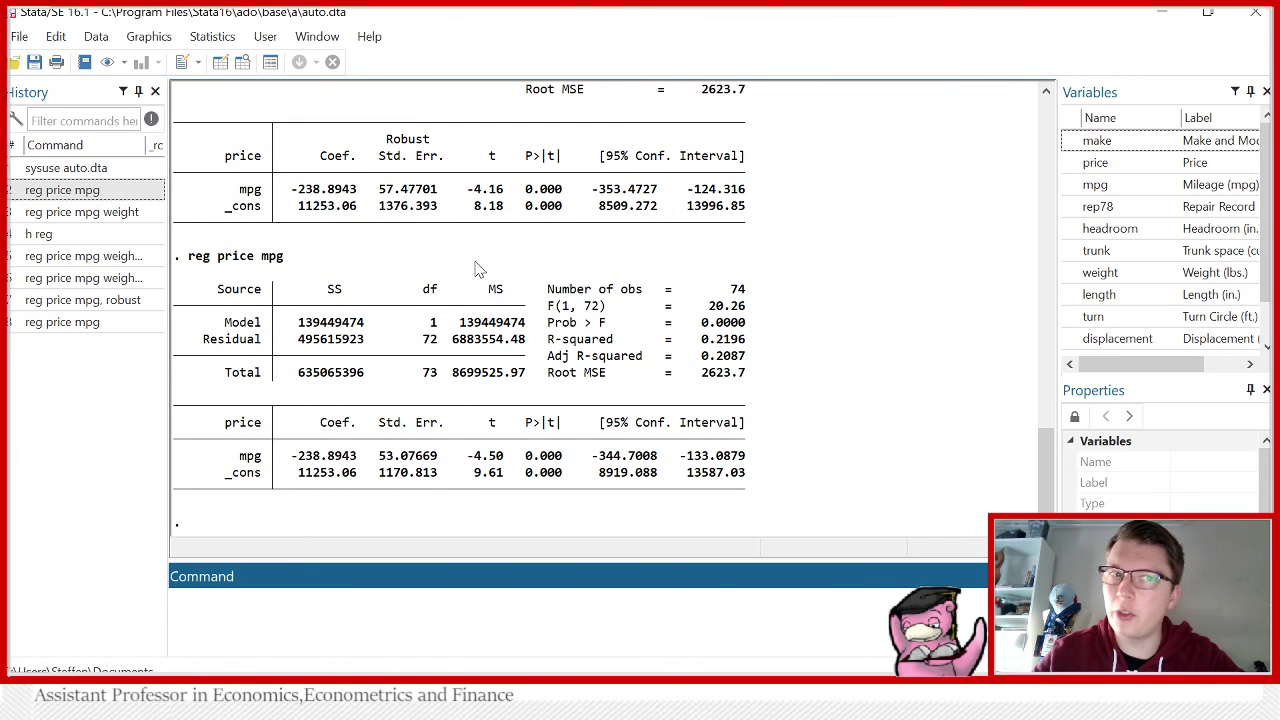
scroll(460, 250, up, 2)
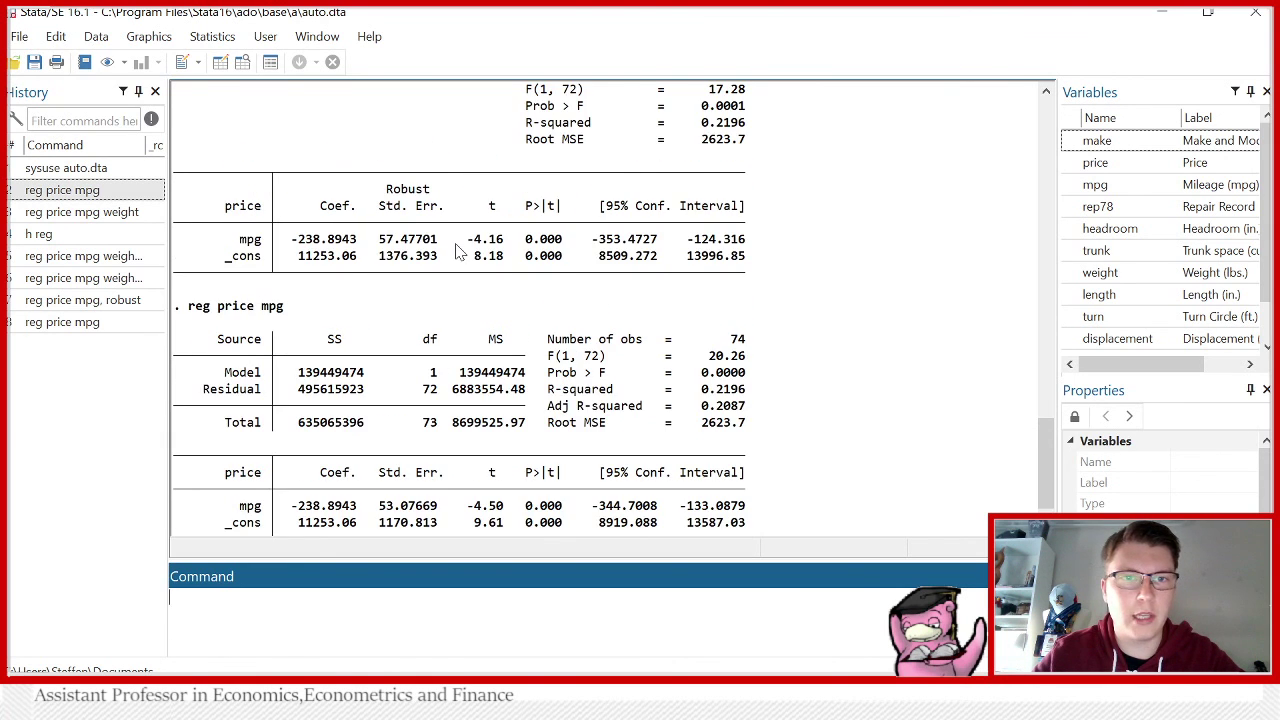
scroll(456, 253, up, 1)
scroll(452, 249, down, 3)
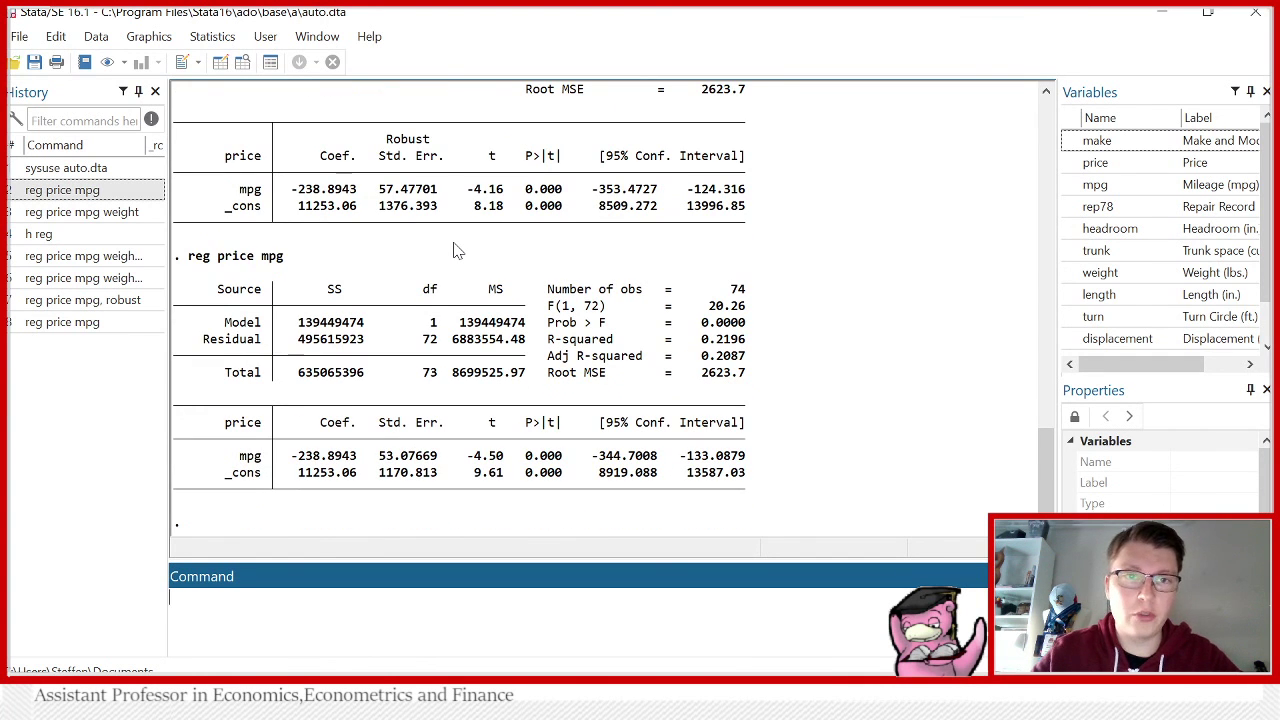
scroll(455, 250, up, 10)
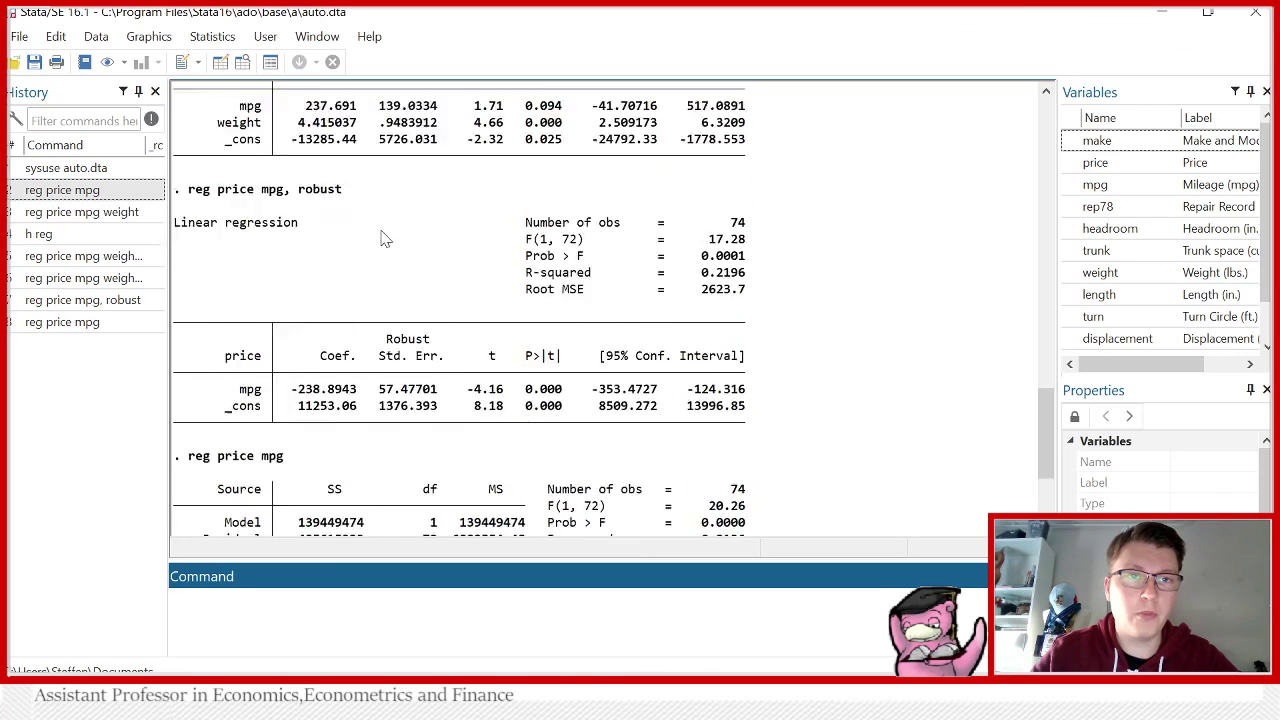
scroll(382, 240, up, 9)
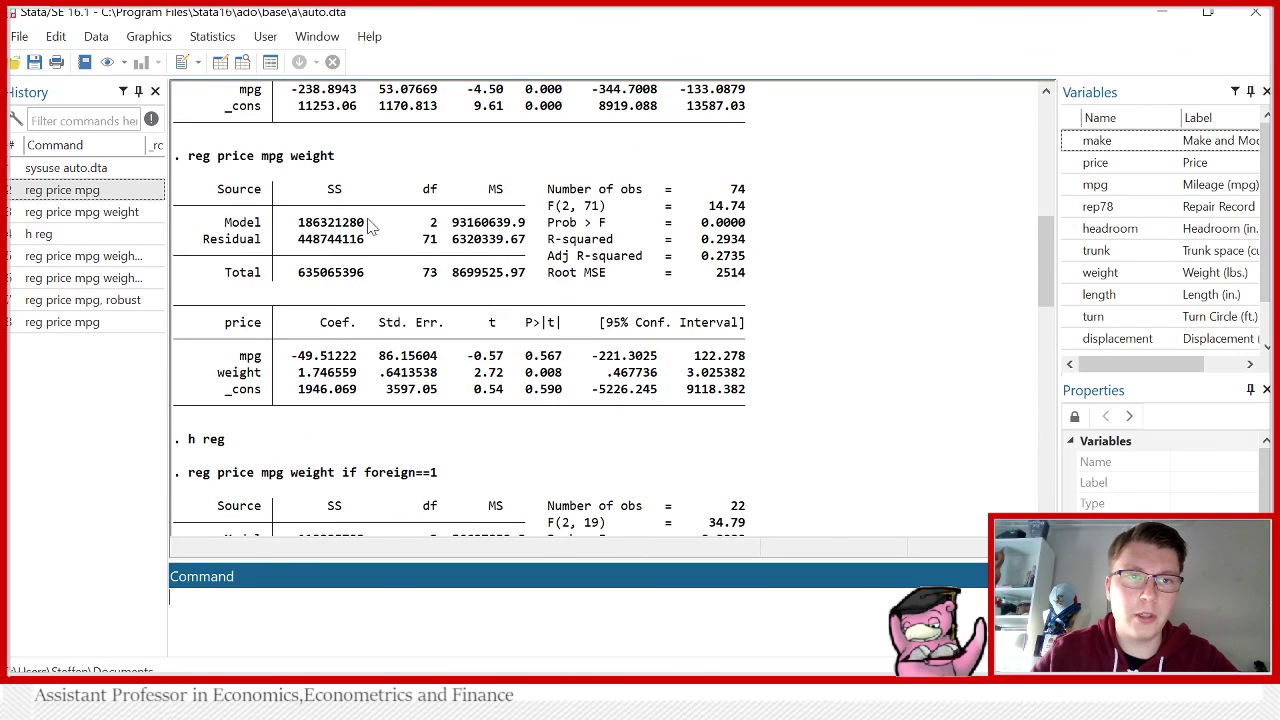
scroll(395, 283, down, 1)
scroll(395, 283, down, 6)
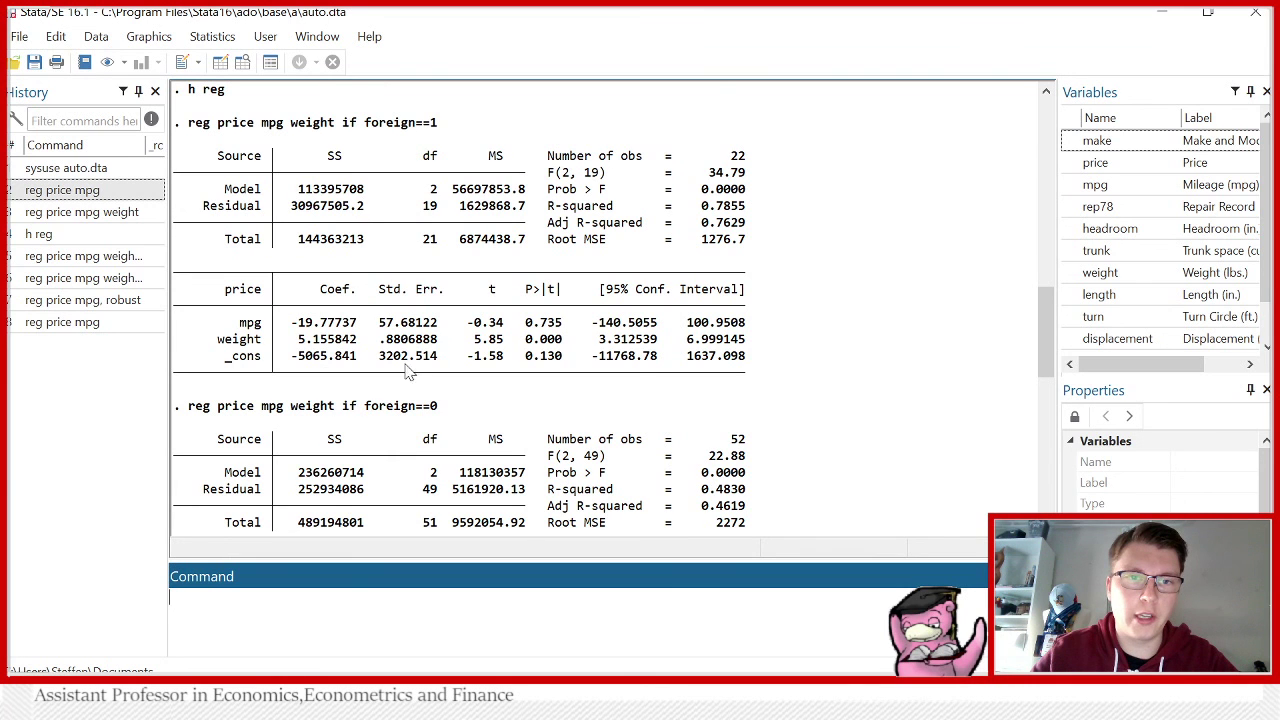
scroll(398, 412, down, 10)
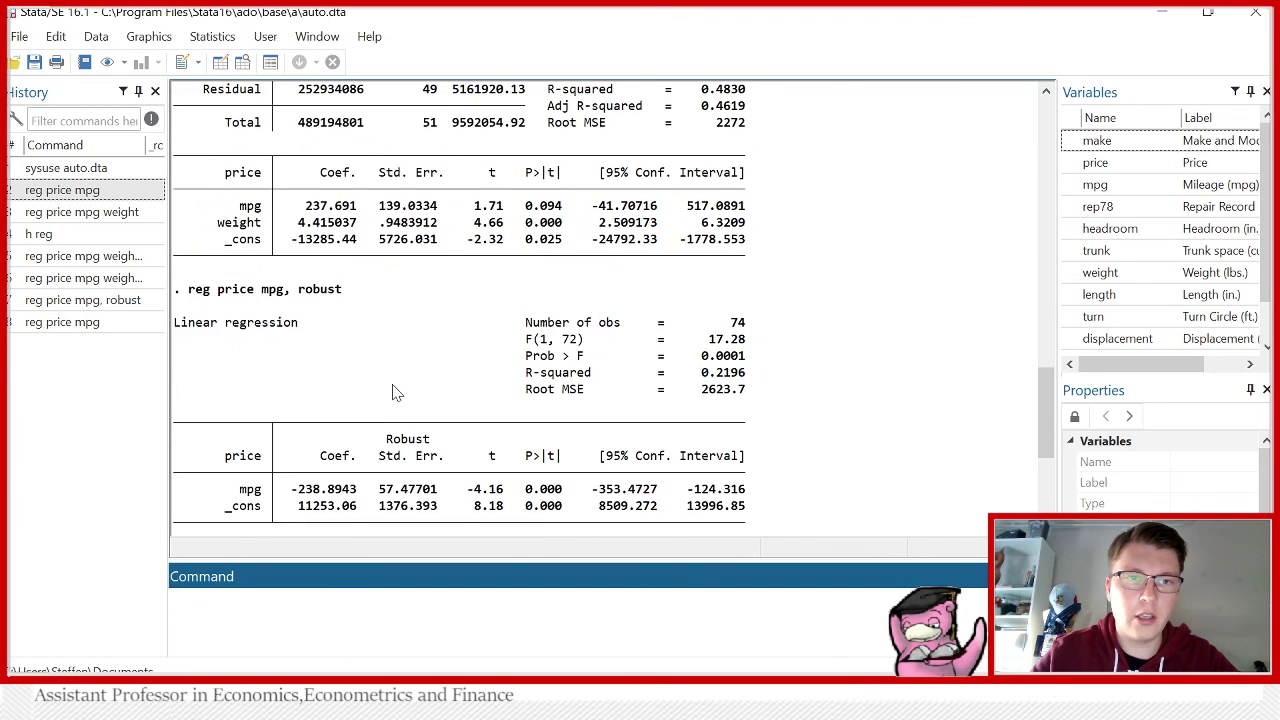
scroll(390, 375, down, 1)
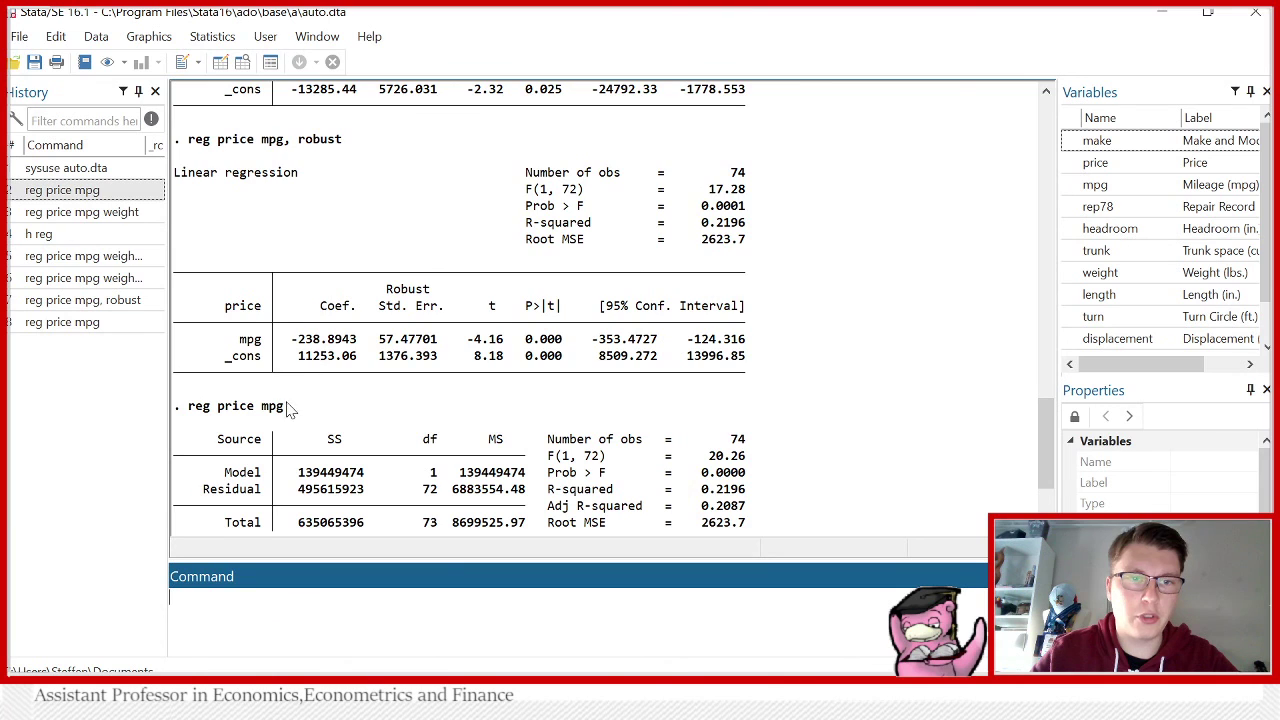
scroll(440, 430, down, 3)
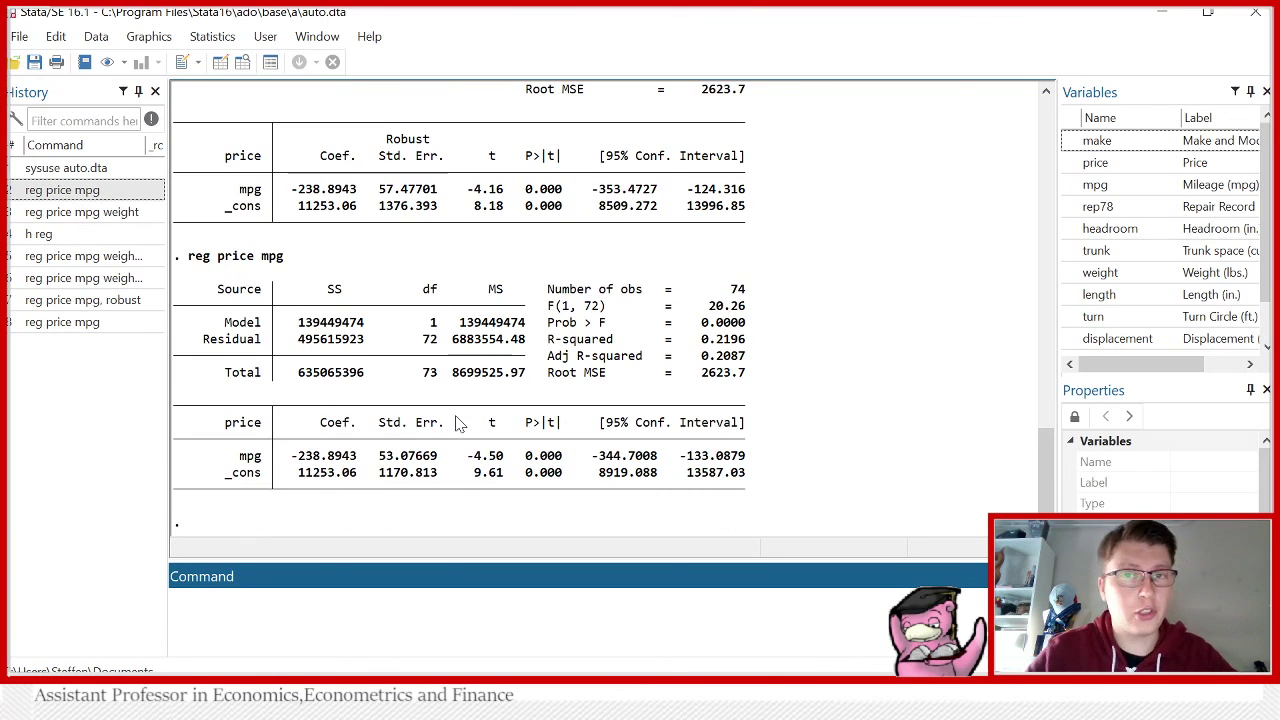